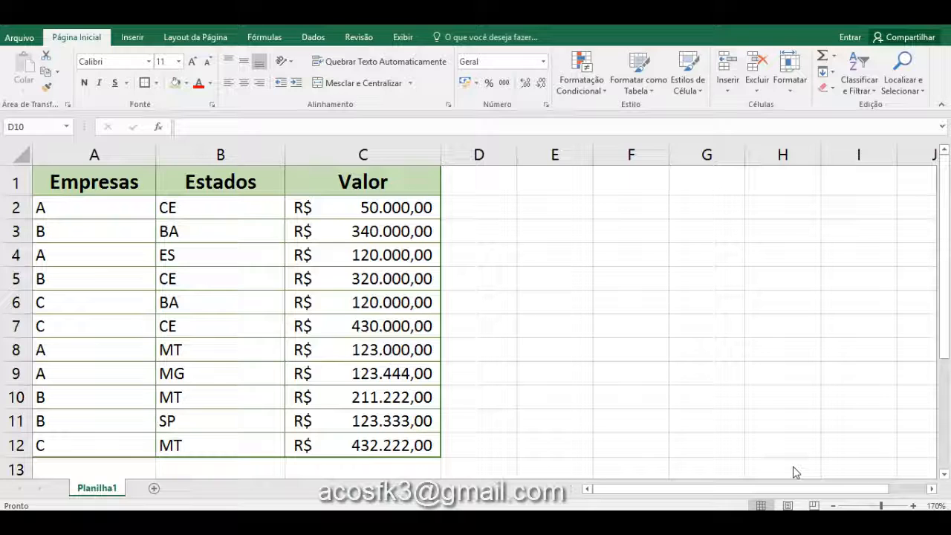
pyautogui.click(587, 376)
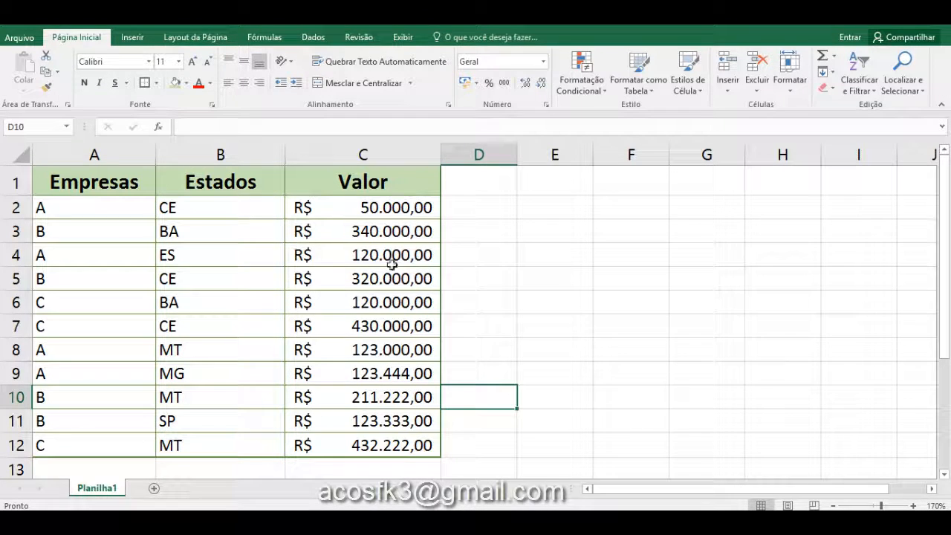
pyautogui.click(272, 318)
pyautogui.click(275, 308)
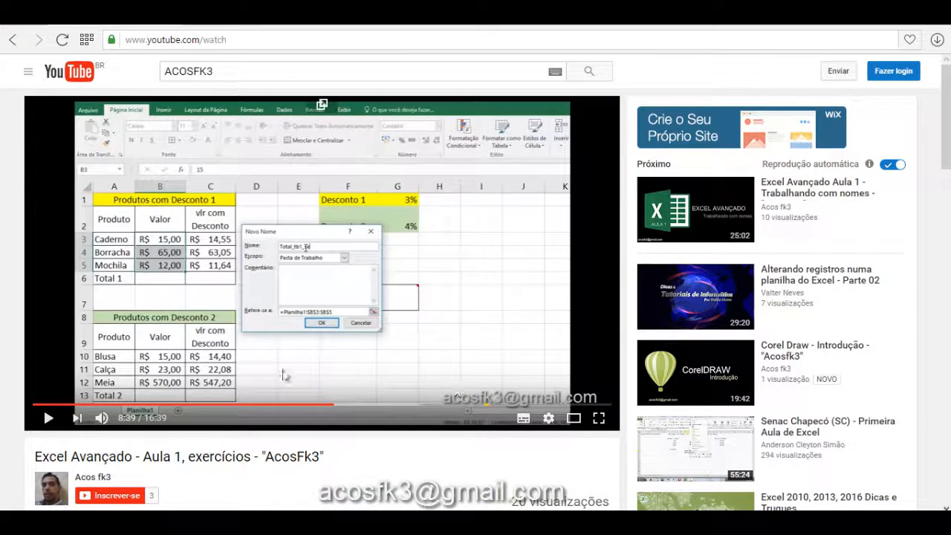
# - In the browser, rewind the Excel Avançado lesson video on YouTube to 2:26 and detach it as a floating window over the spreadsheet
pyautogui.moveTo(334, 406); pyautogui.dragTo(118, 408)
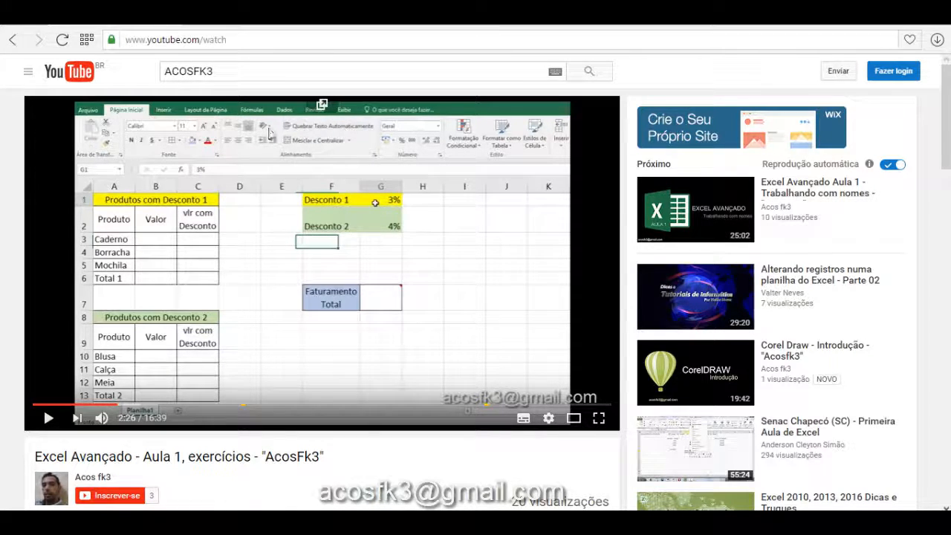
pyautogui.click(321, 106)
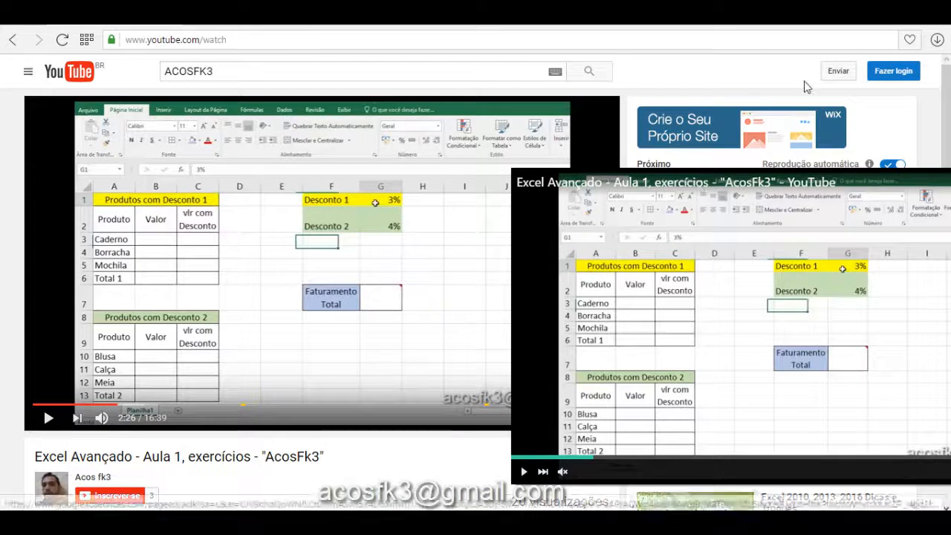
pyautogui.click(878, 27)
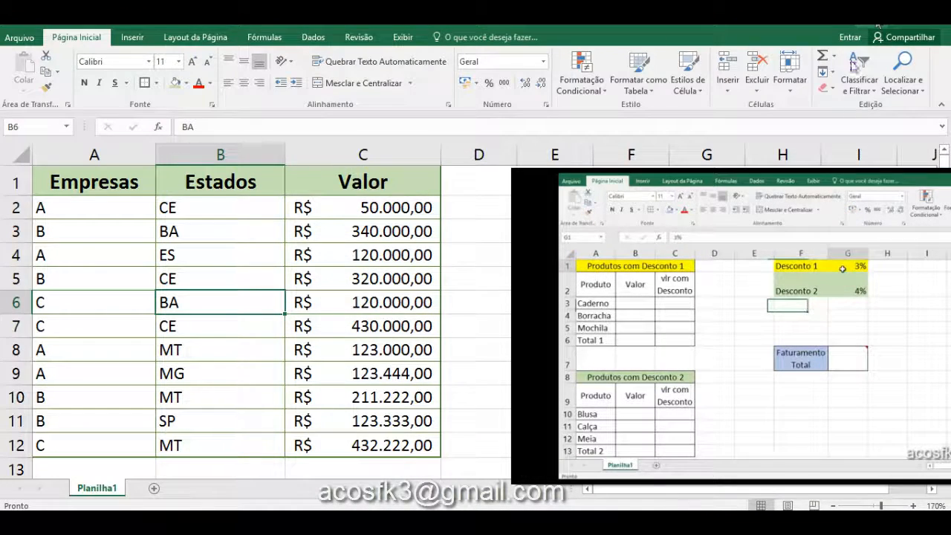
pyautogui.moveTo(606, 184); pyautogui.dragTo(551, 180)
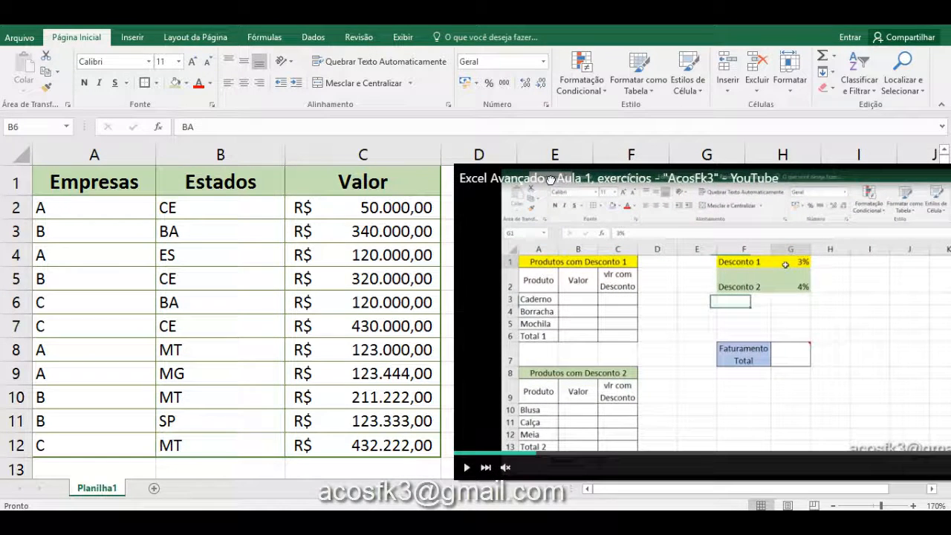
pyautogui.click(260, 262)
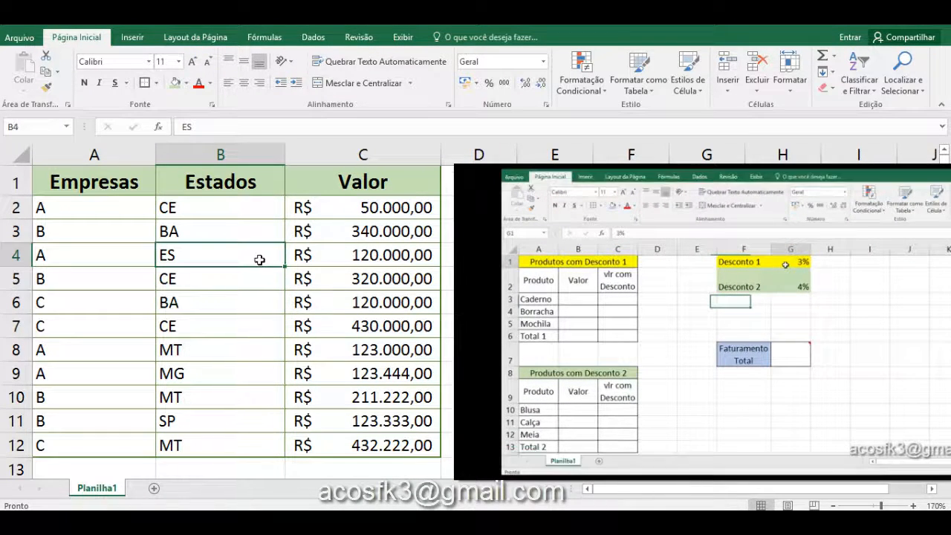
pyautogui.click(112, 278)
pyautogui.click(131, 292)
pyautogui.click(183, 320)
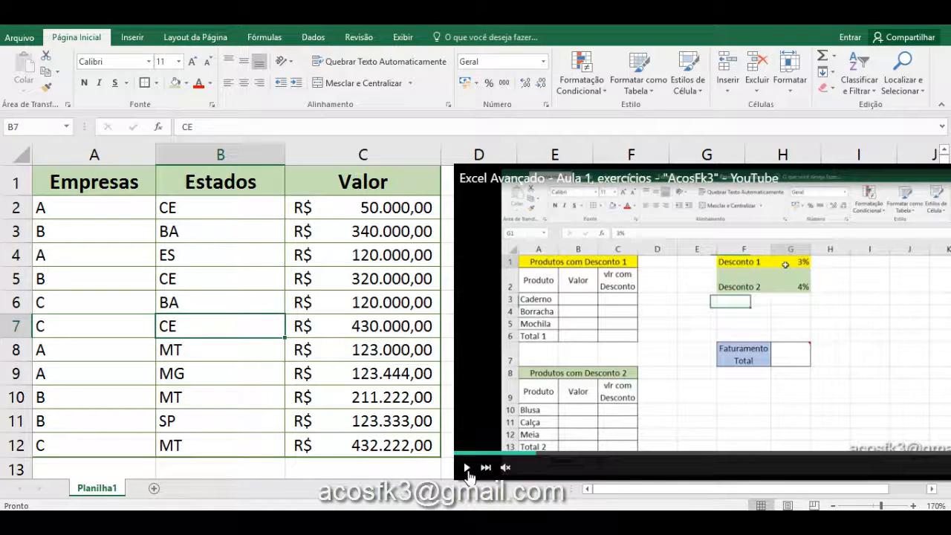
pyautogui.click(333, 340)
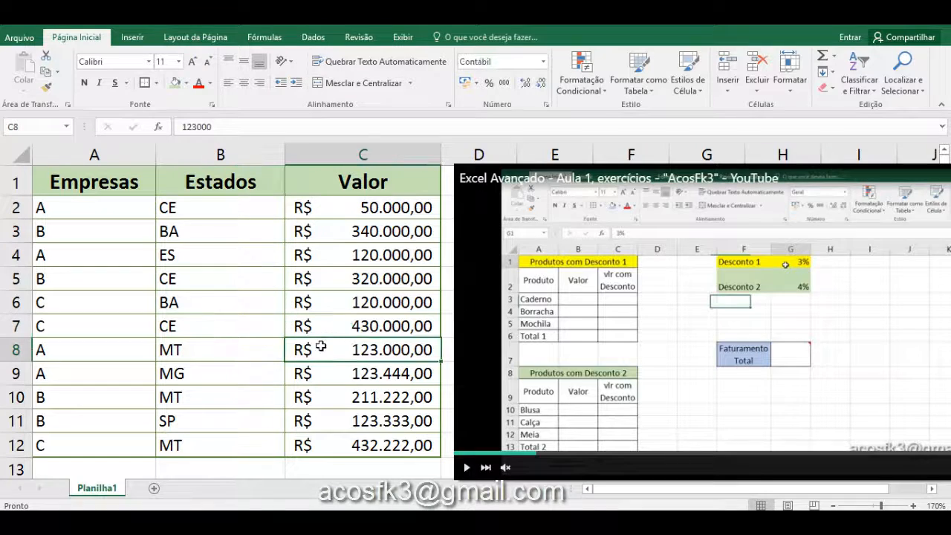
pyautogui.click(123, 276)
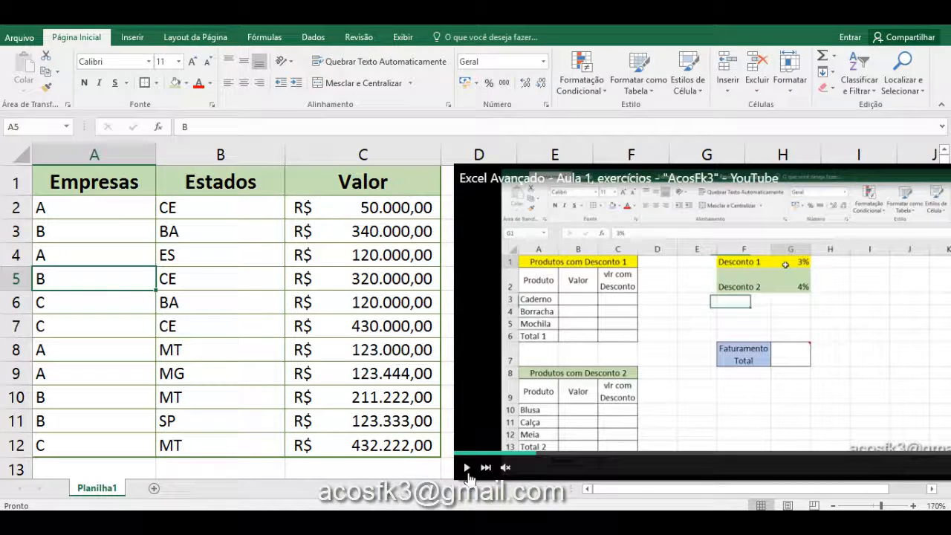
# - Play the floating lesson video, move it towards the middle of the sheet and close it
pyautogui.click(466, 467)
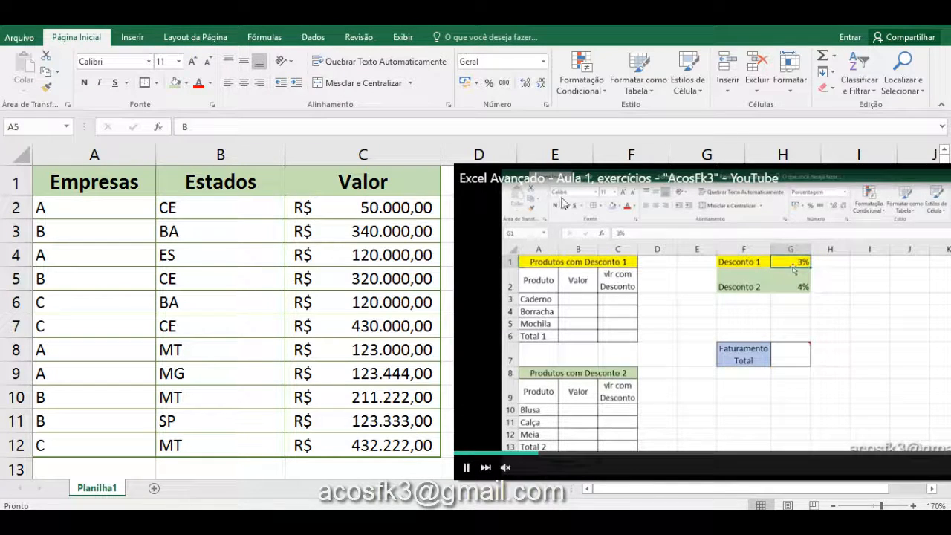
pyautogui.click(316, 306)
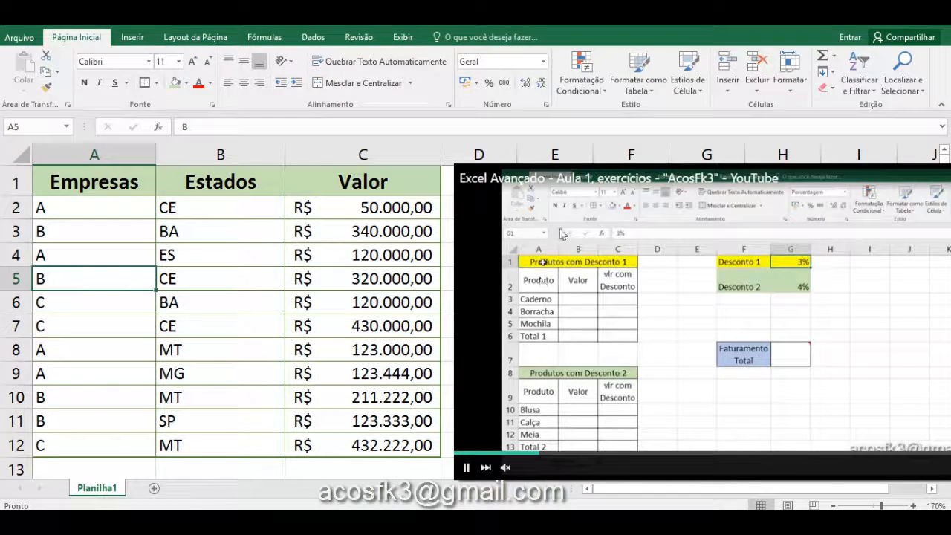
pyautogui.moveTo(663, 178); pyautogui.dragTo(470, 162)
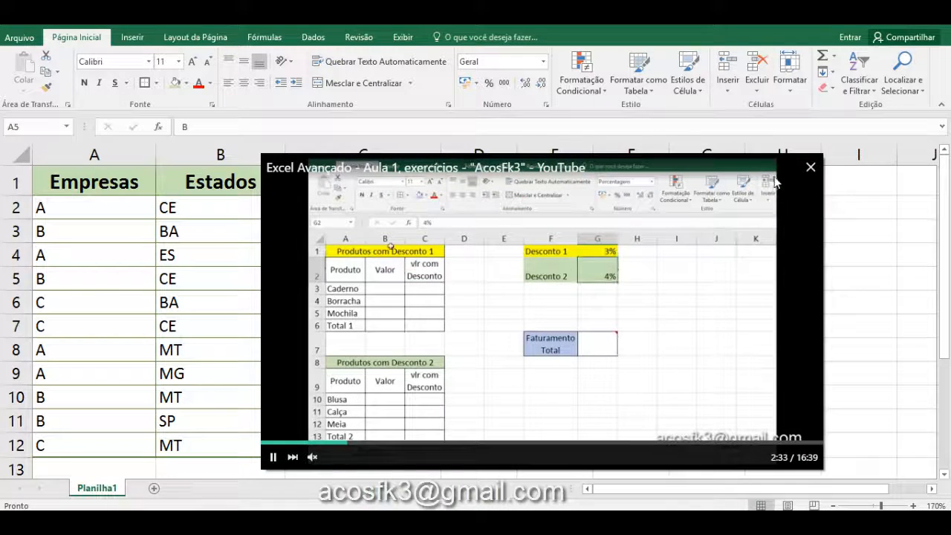
pyautogui.click(811, 169)
pyautogui.click(499, 325)
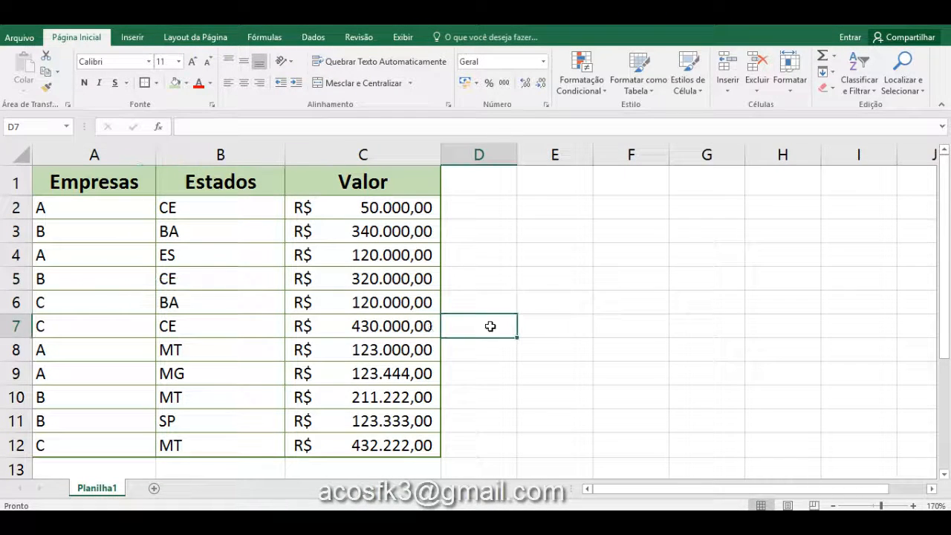
pyautogui.click(550, 293)
pyautogui.click(538, 240)
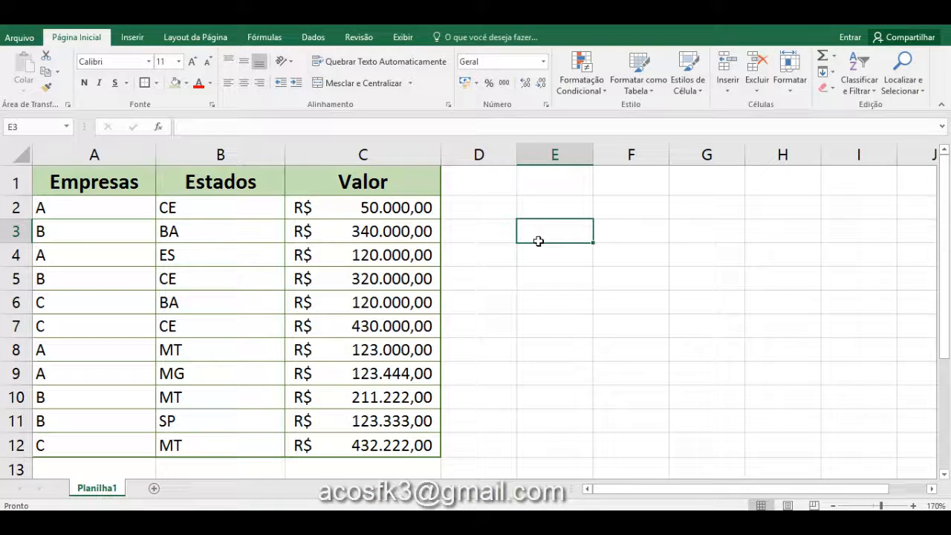
pyautogui.click(534, 298)
pyautogui.click(664, 389)
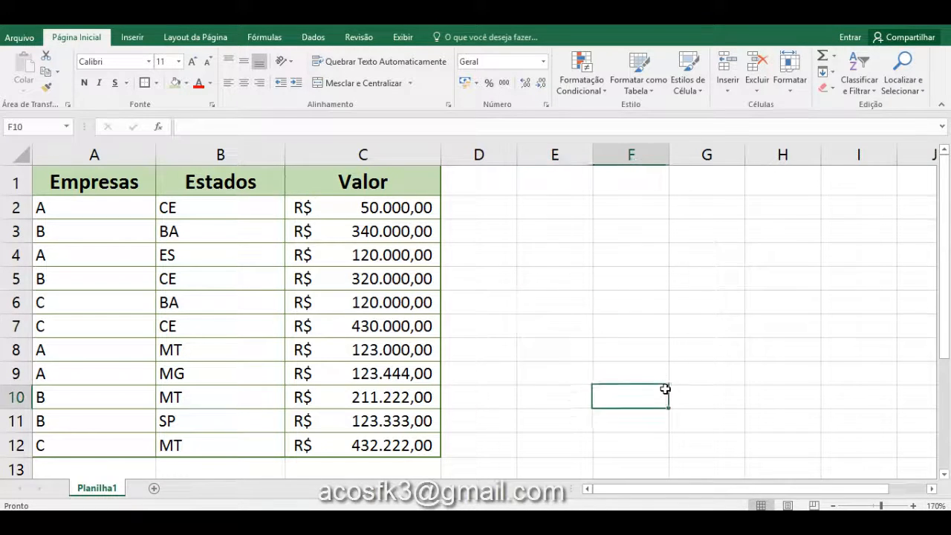
pyautogui.click(546, 364)
pyautogui.click(563, 309)
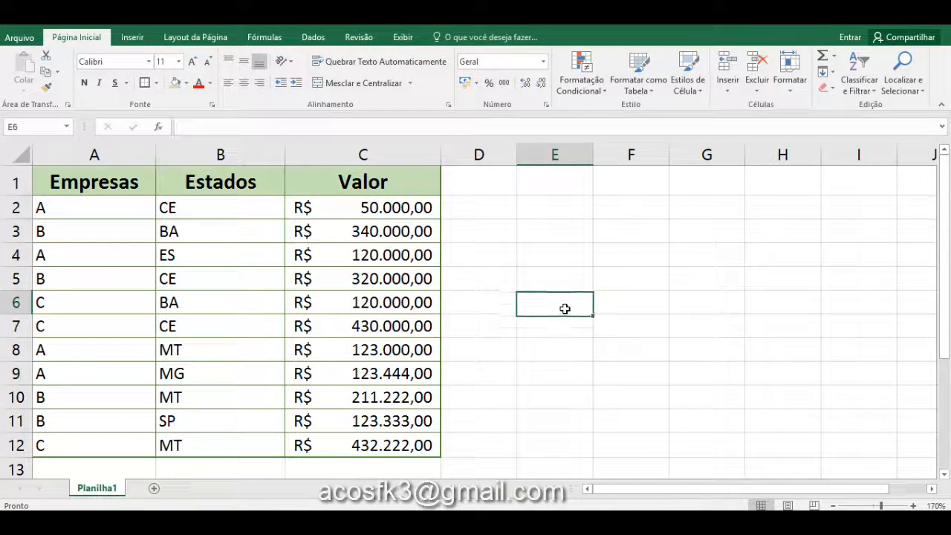
pyautogui.click(687, 391)
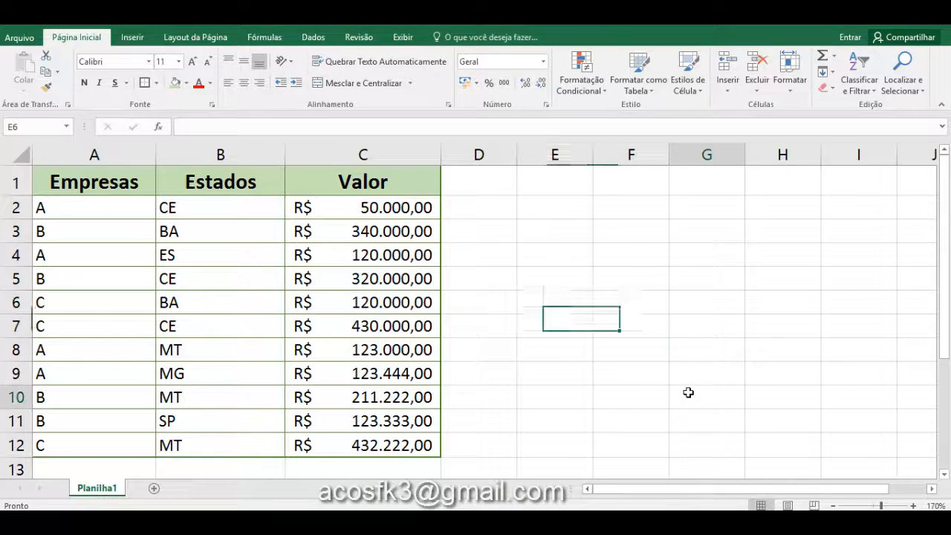
pyautogui.click(530, 408)
pyautogui.click(635, 296)
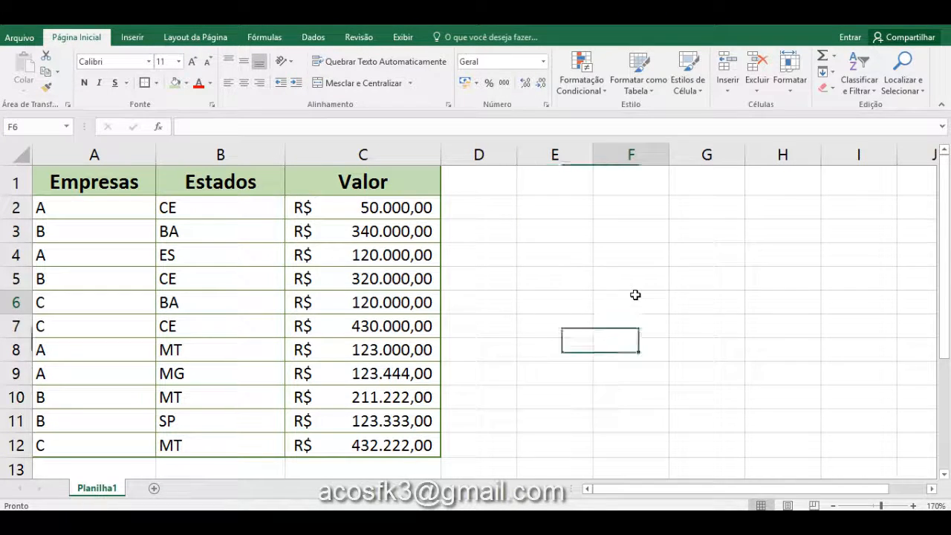
pyautogui.click(712, 401)
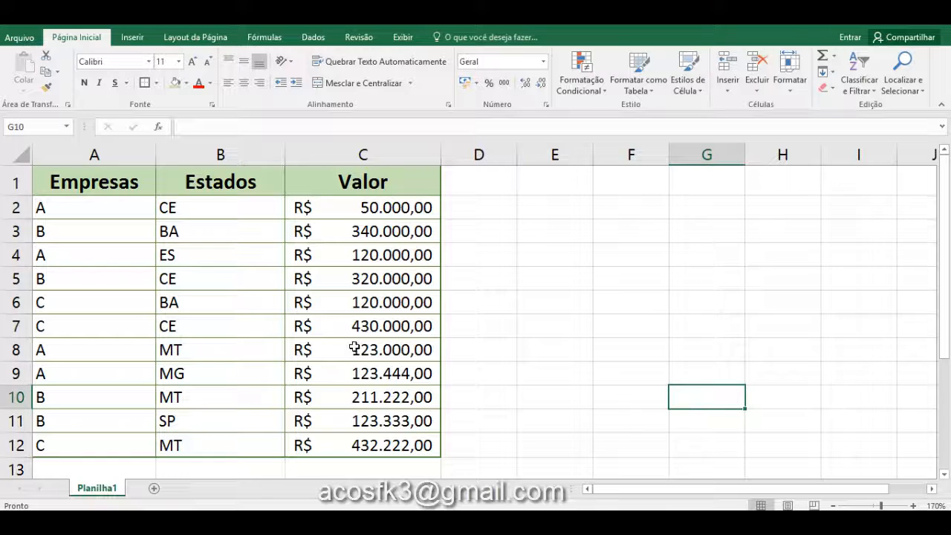
# - Examine the table's records in A2:C12, going through individual amounts in the Valor column
pyautogui.moveTo(104, 208); pyautogui.dragTo(328, 447)
pyautogui.click(548, 367)
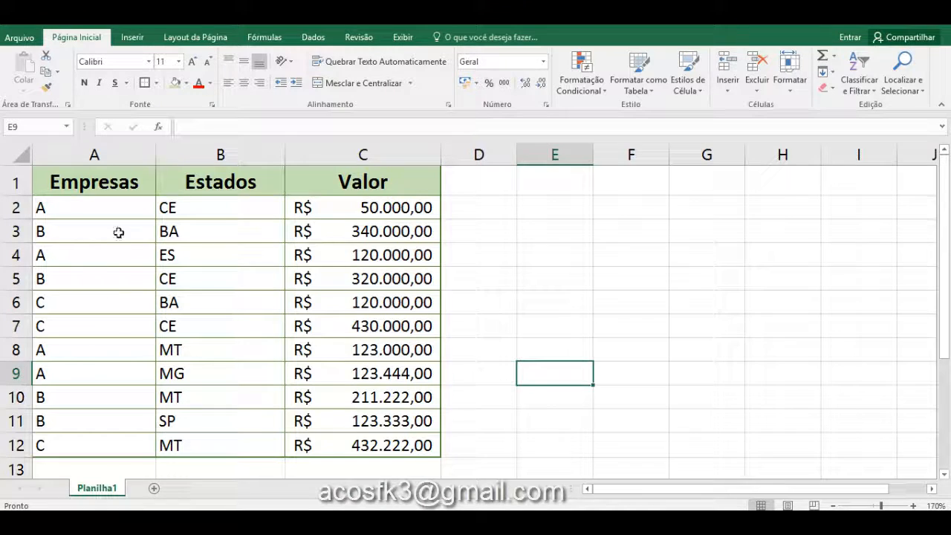
pyautogui.click(379, 364)
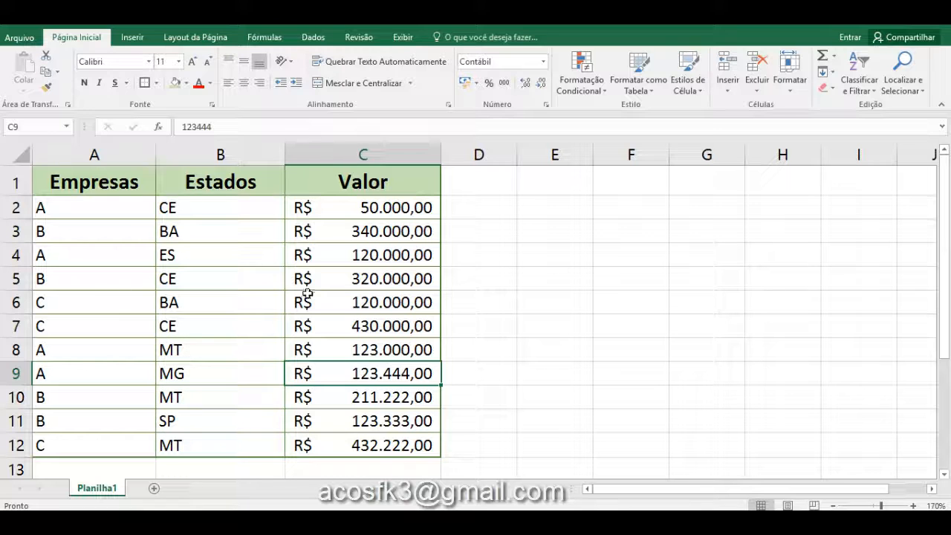
pyautogui.click(386, 256)
pyautogui.click(379, 347)
pyautogui.click(385, 422)
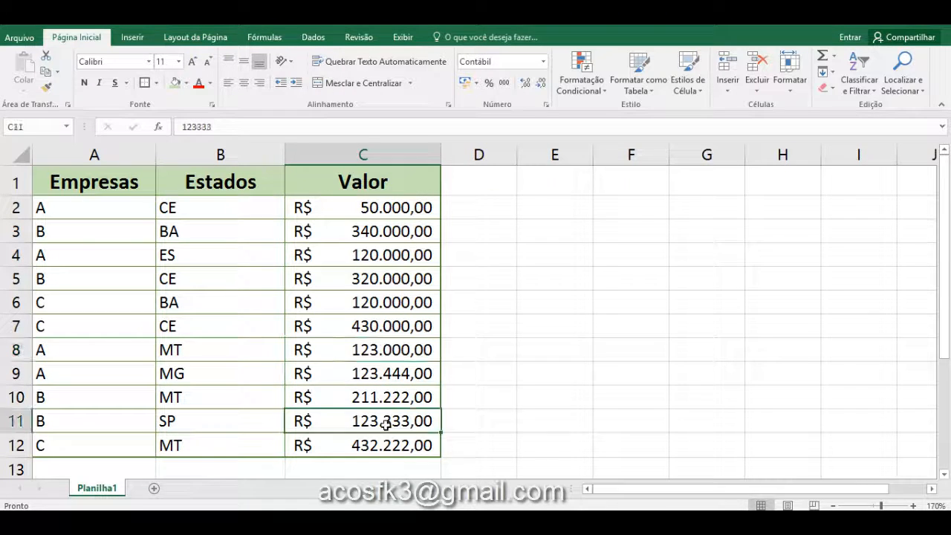
pyautogui.click(382, 396)
pyautogui.click(375, 352)
pyautogui.click(376, 280)
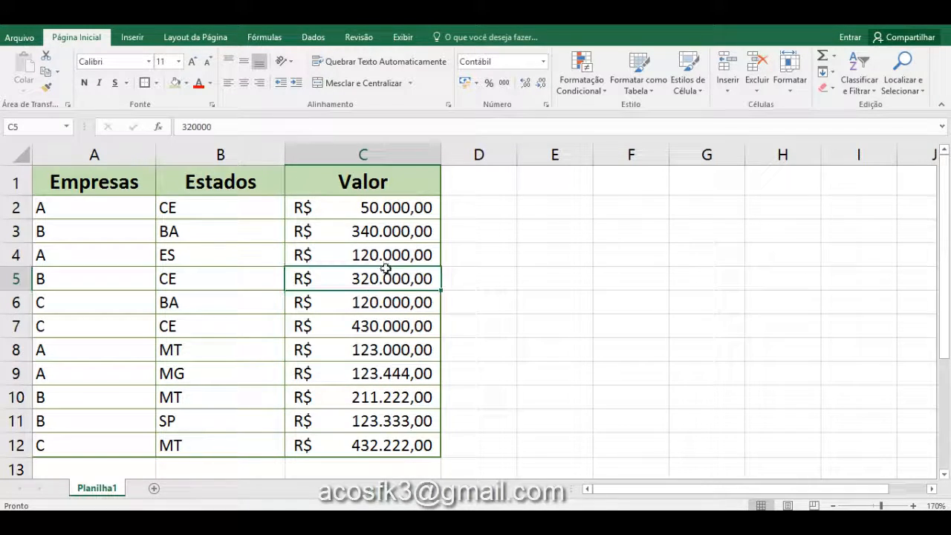
pyautogui.click(484, 321)
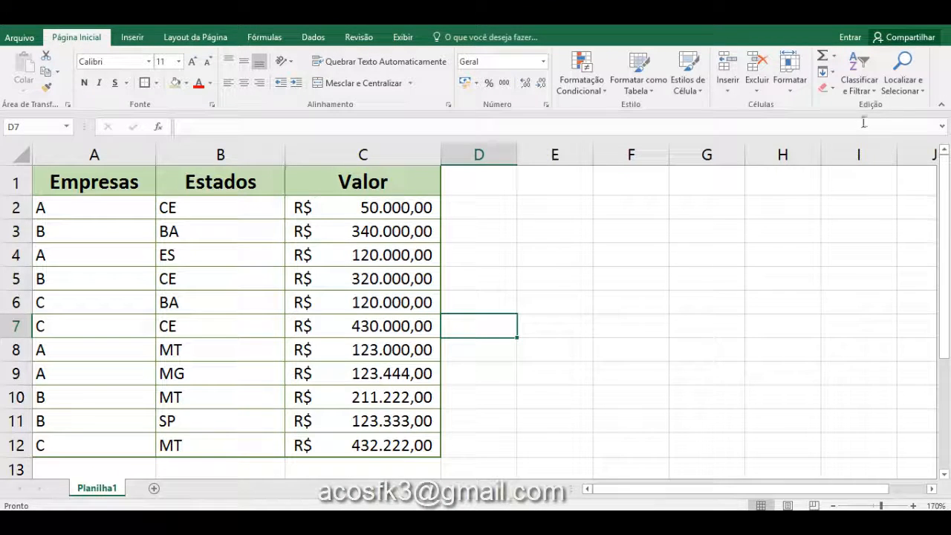
pyautogui.click(866, 81)
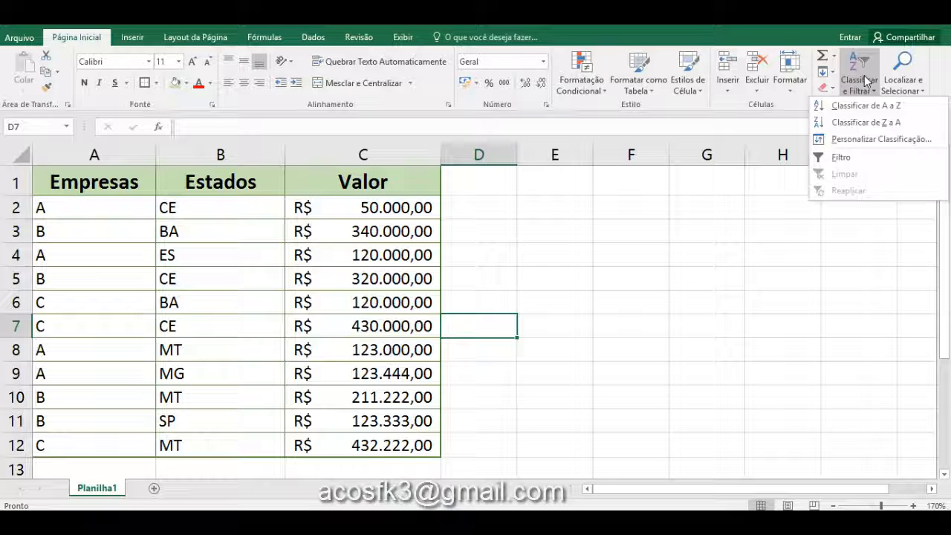
pyautogui.click(505, 253)
pyautogui.click(505, 251)
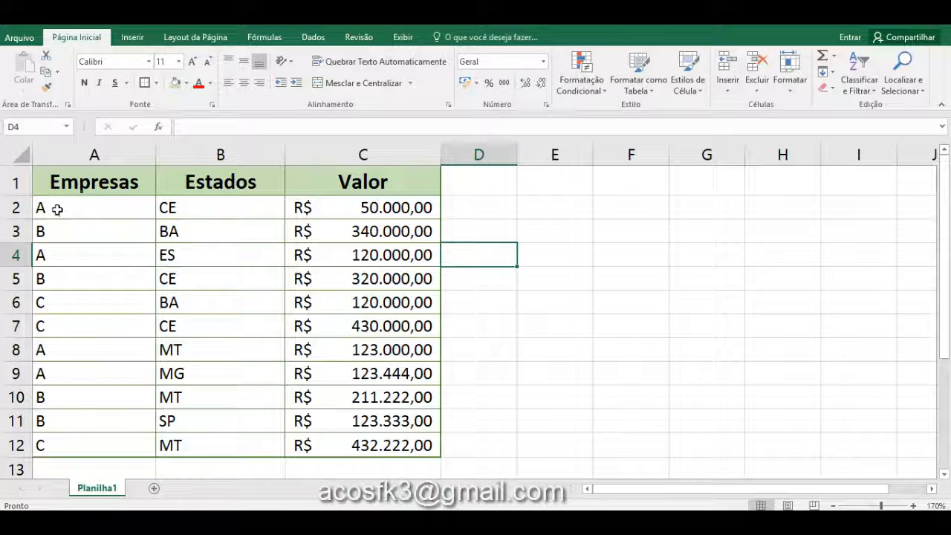
# - Sort the records in A2:C12 by company in ascending order from A to Z
pyautogui.moveTo(59, 208); pyautogui.dragTo(339, 443)
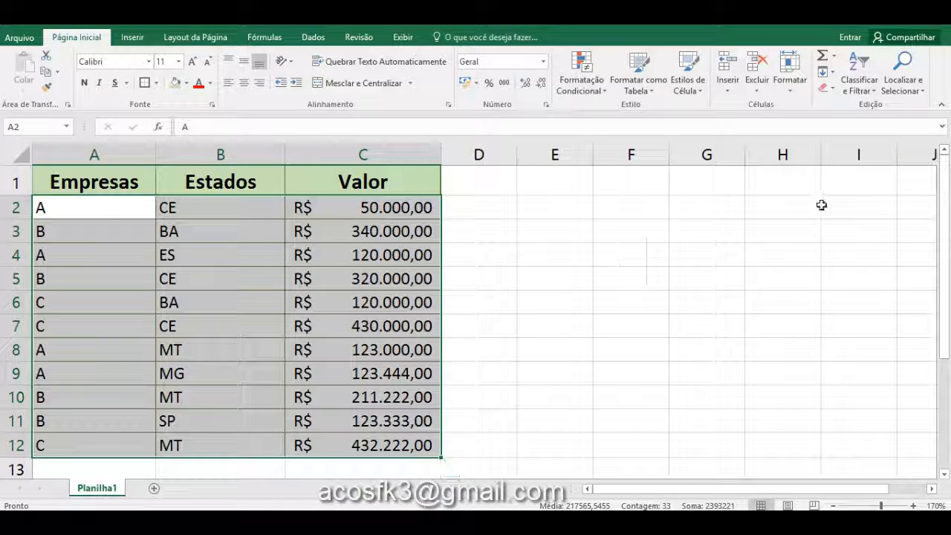
pyautogui.click(860, 84)
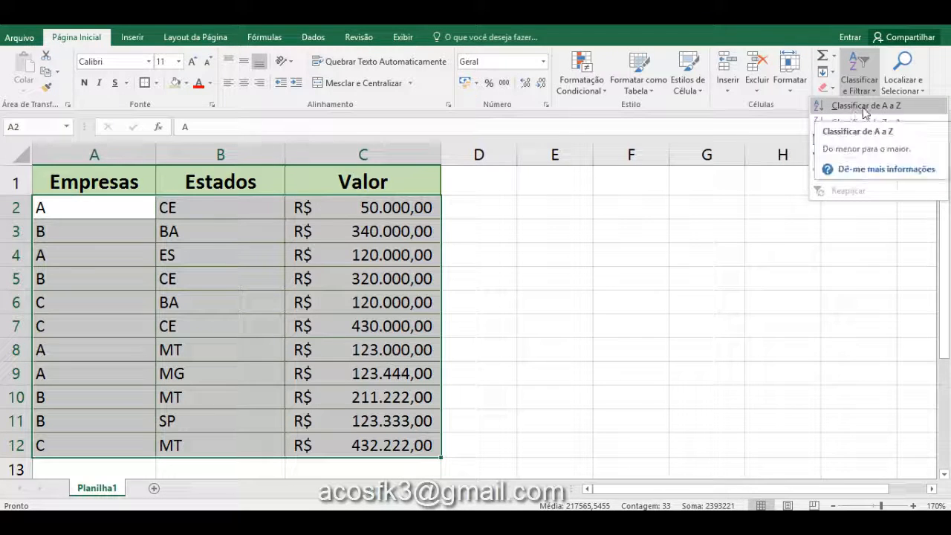
pyautogui.click(864, 106)
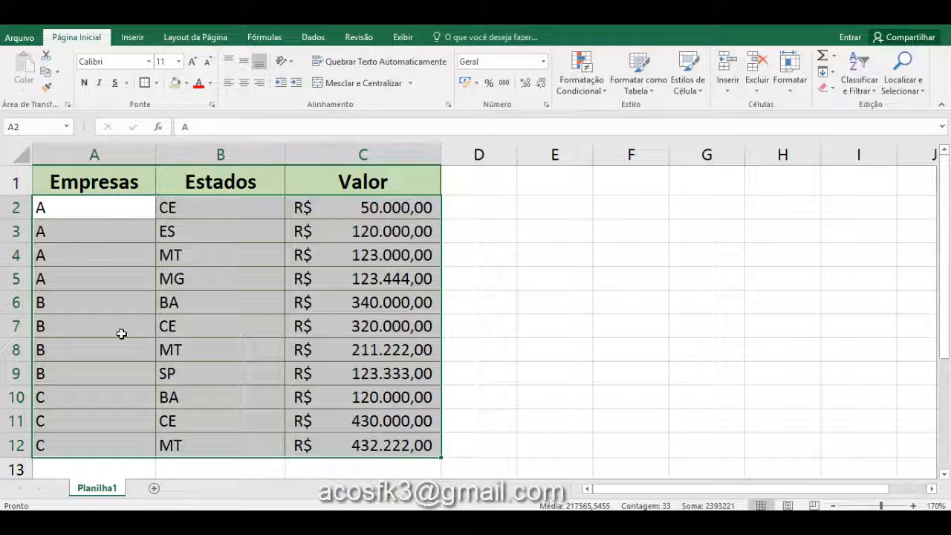
# - Examine how the sorted records are grouped by company A, B and C in the Empresas column
pyautogui.click(46, 213)
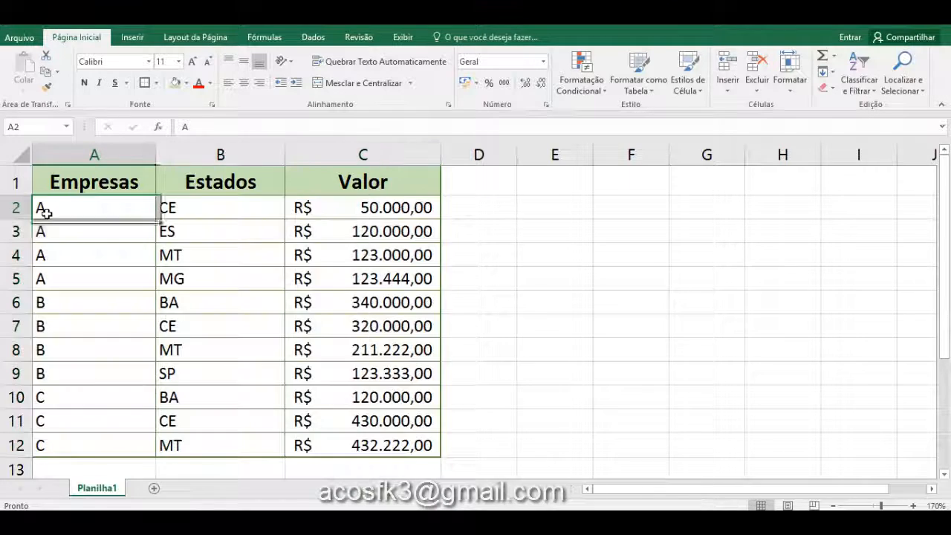
pyautogui.moveTo(46, 213); pyautogui.dragTo(52, 279)
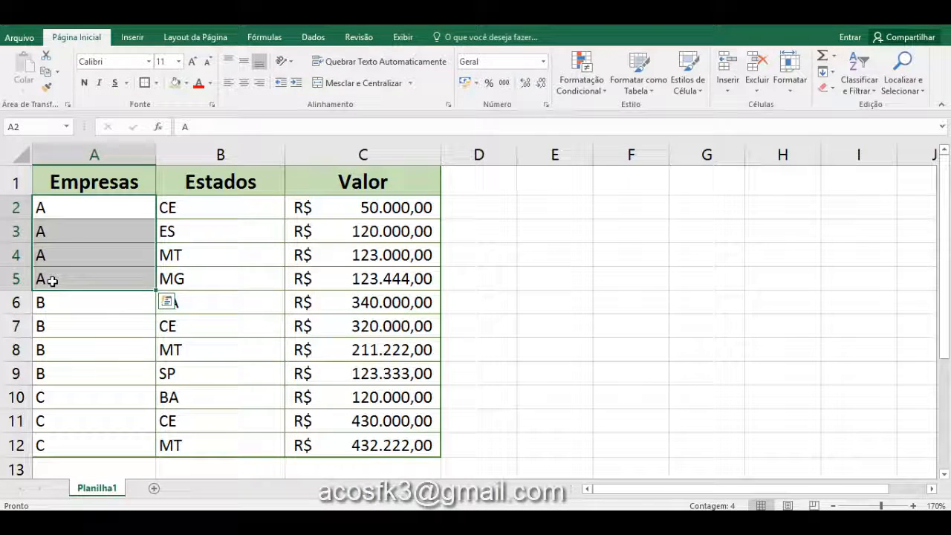
pyautogui.click(58, 302)
pyautogui.moveTo(58, 302); pyautogui.dragTo(65, 442)
pyautogui.click(61, 401)
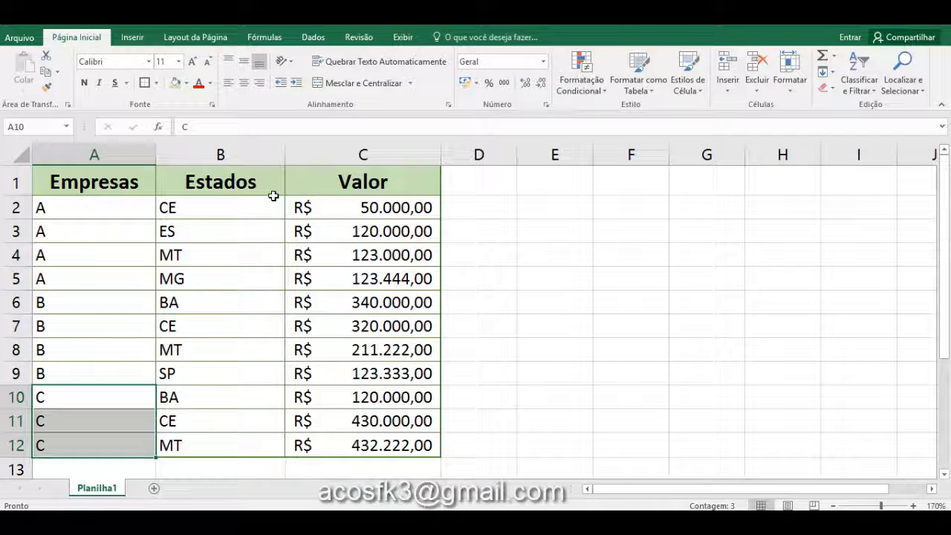
pyautogui.click(525, 318)
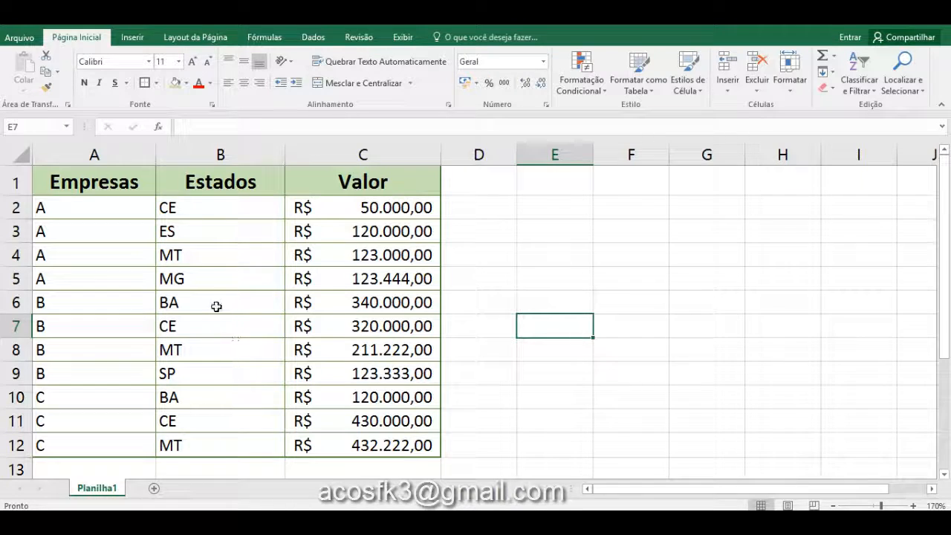
pyautogui.click(45, 277)
pyautogui.moveTo(55, 260); pyautogui.dragTo(123, 211)
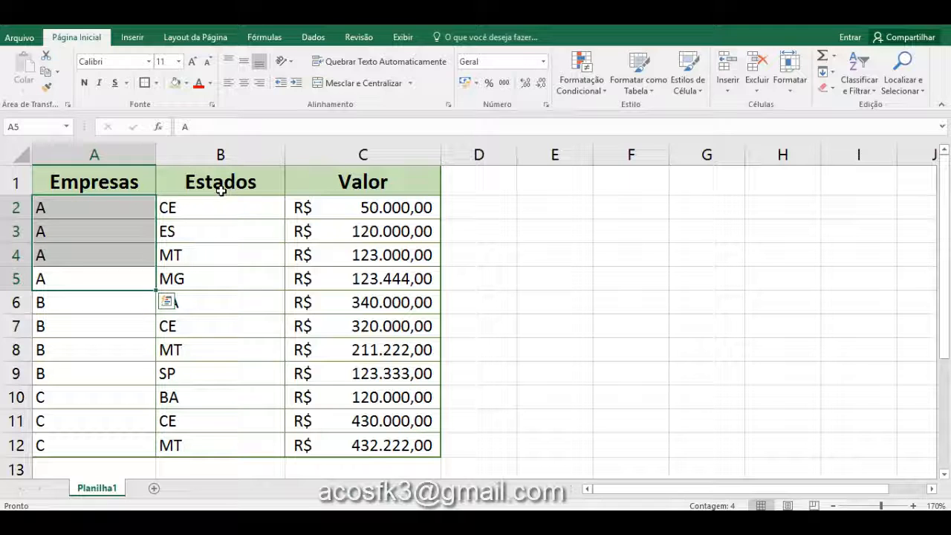
# - Sort company A's states and values in B2:C5 by state from A to Z
pyautogui.moveTo(191, 211); pyautogui.dragTo(308, 278)
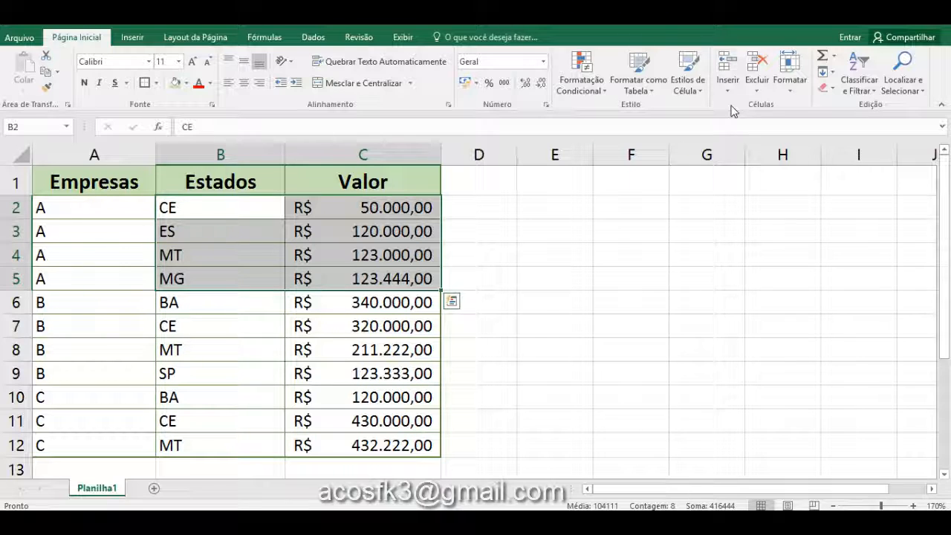
pyautogui.click(858, 88)
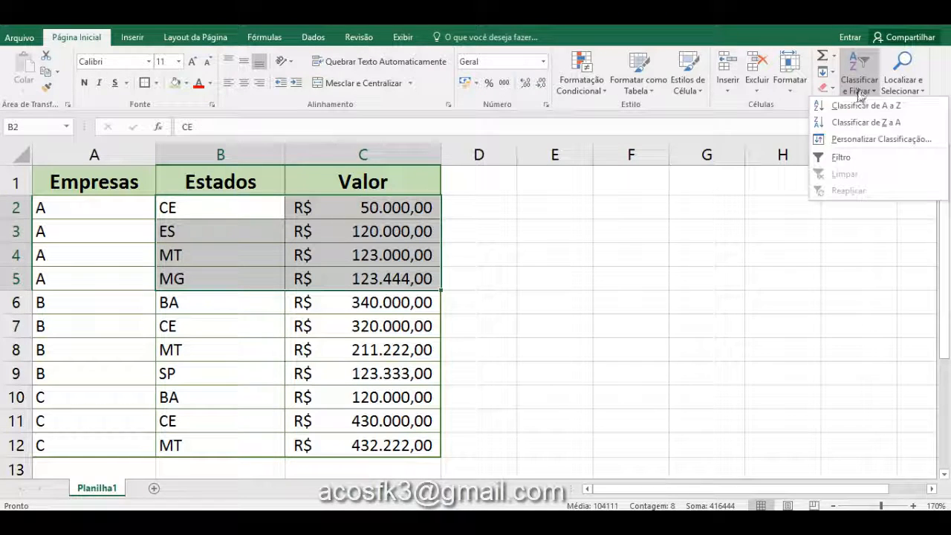
pyautogui.click(854, 107)
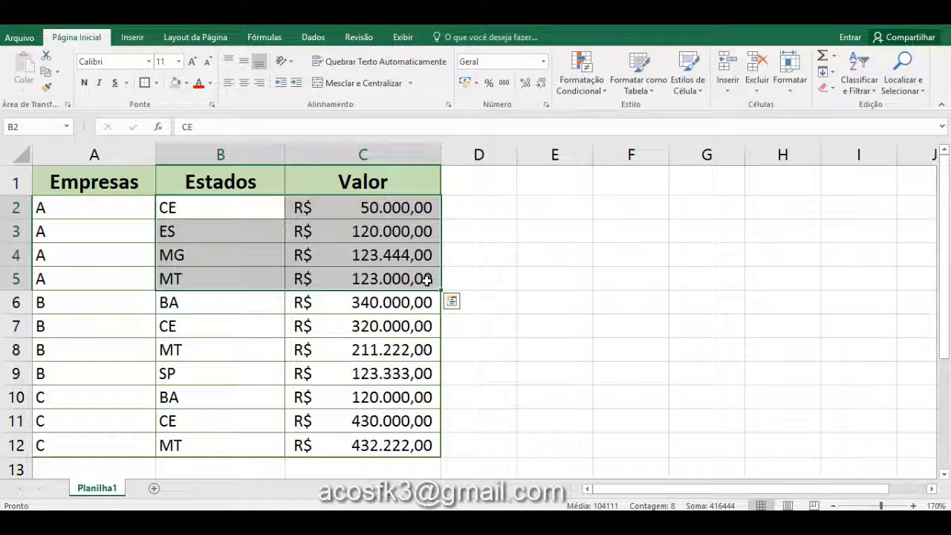
# - Undo the state sort and the earlier company sort, and deselect the table
pyautogui.hotkey('ctrl', 'z')
pyautogui.hotkey('ctrl', 'z')
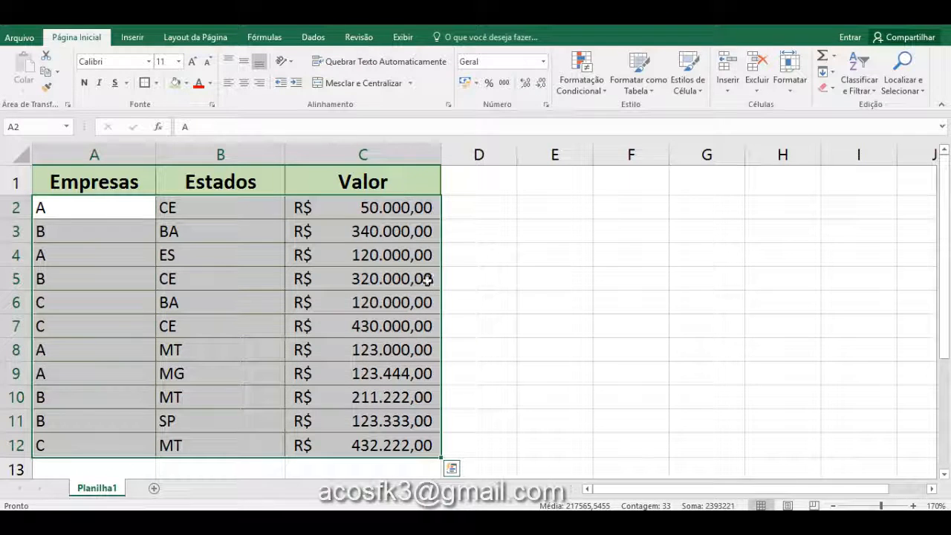
pyautogui.click(510, 327)
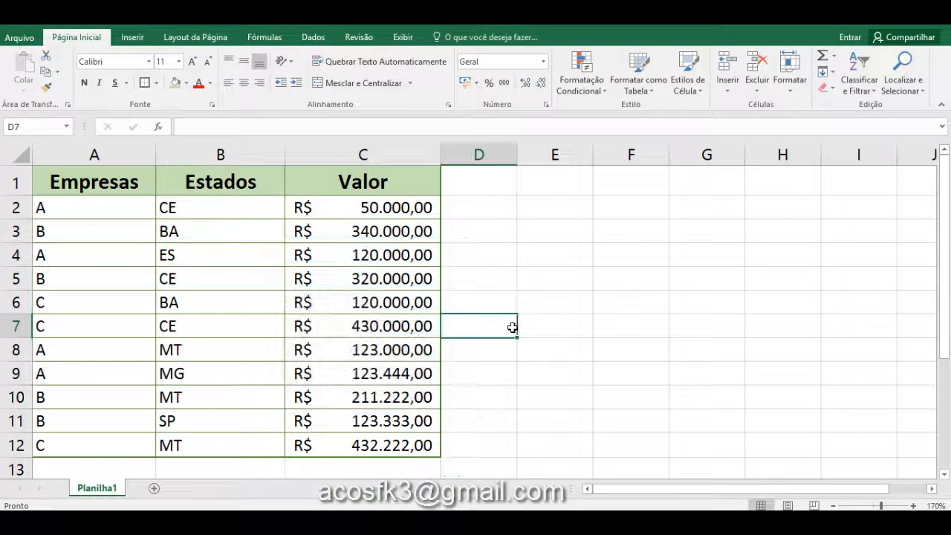
pyautogui.click(559, 303)
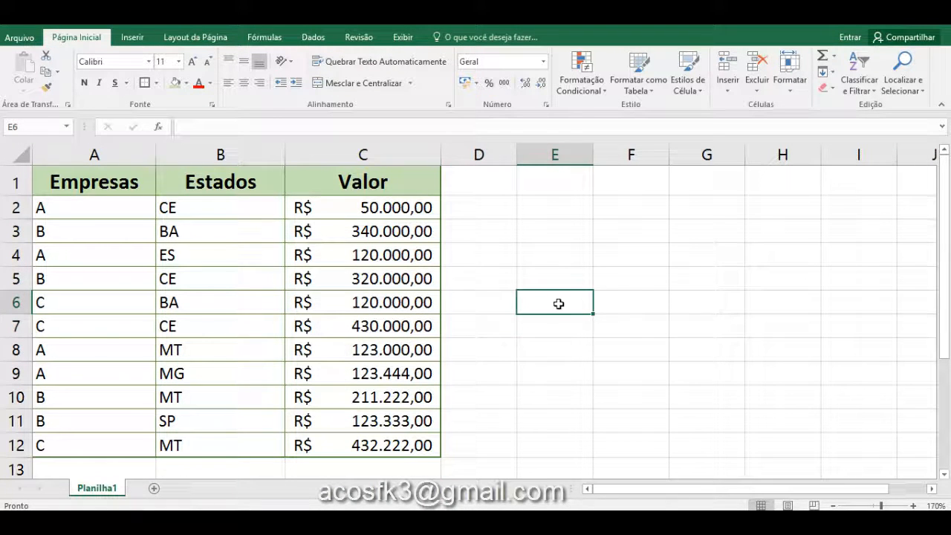
pyautogui.click(861, 93)
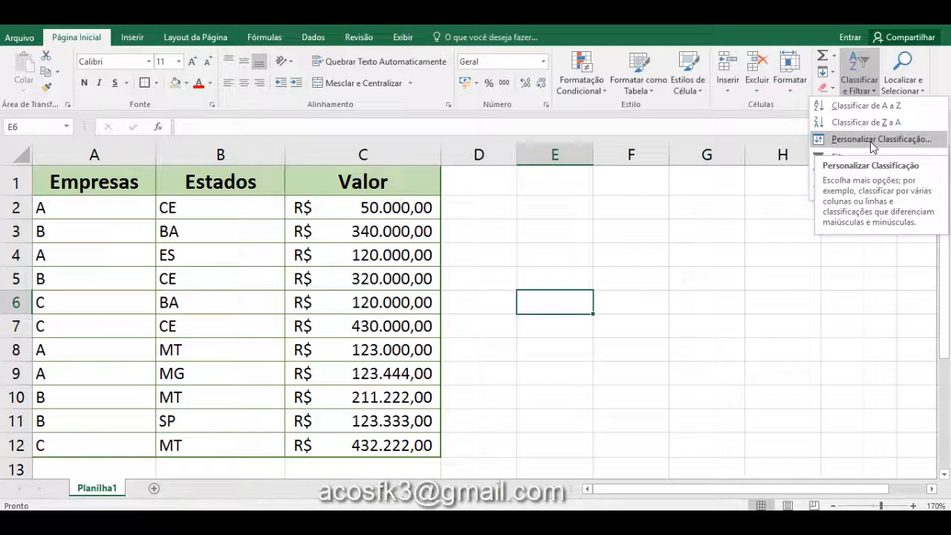
pyautogui.click(576, 243)
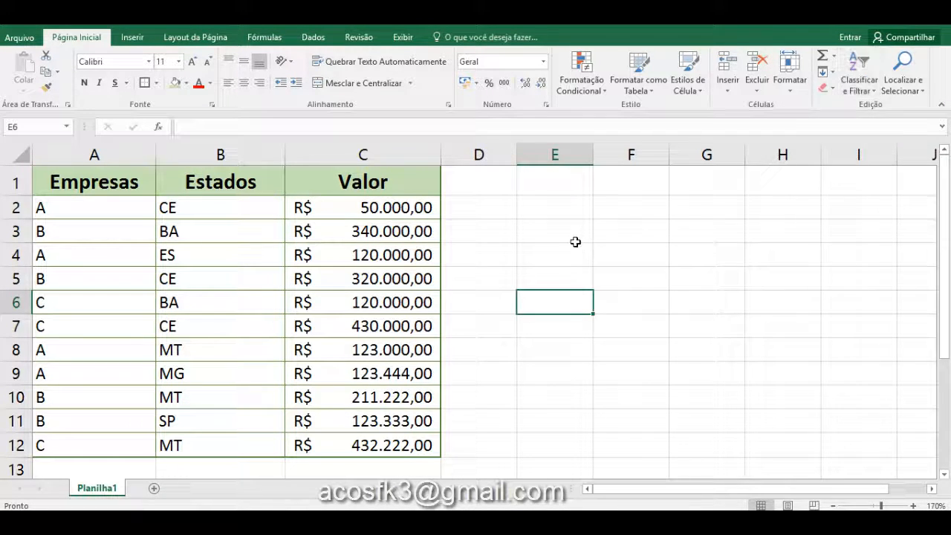
pyautogui.click(573, 269)
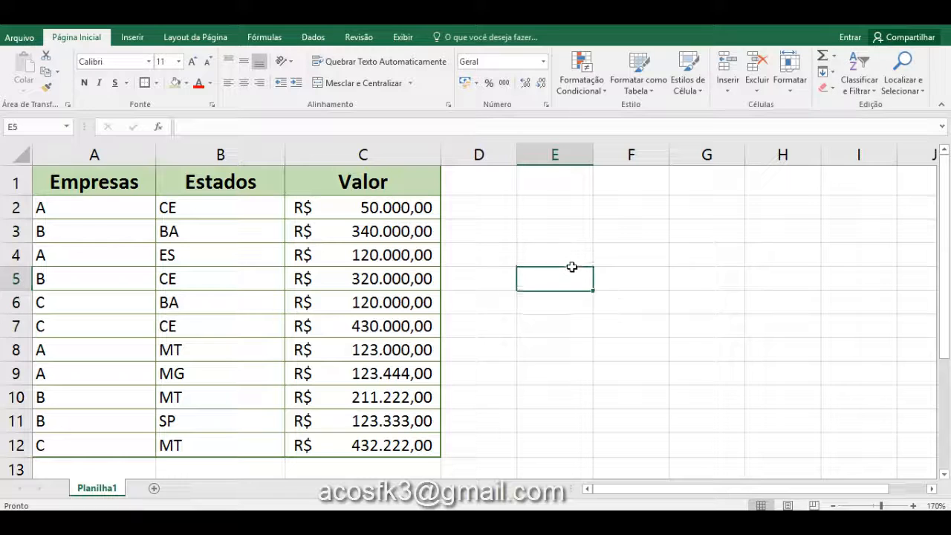
pyautogui.click(311, 39)
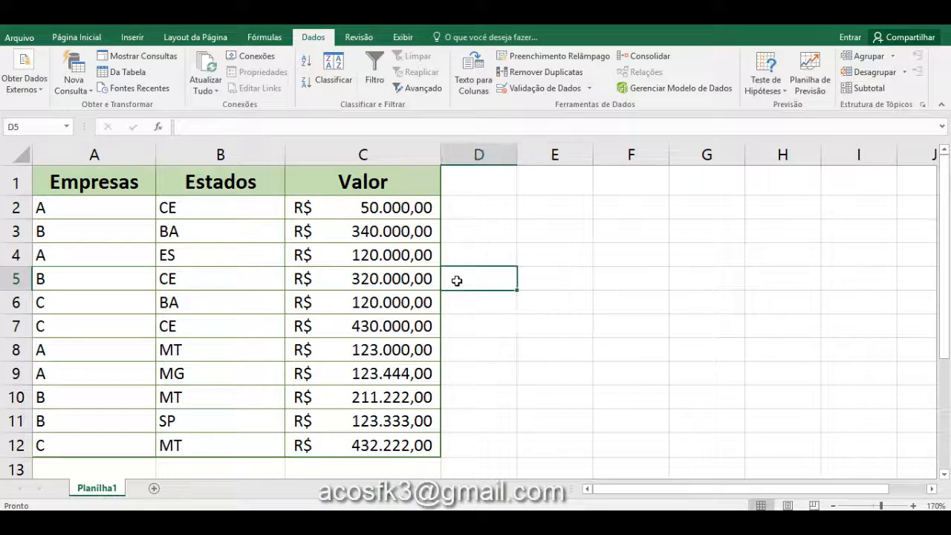
# - Start a custom sort of the table from cell A2 and specify that the data contains headers
pyautogui.click(108, 206)
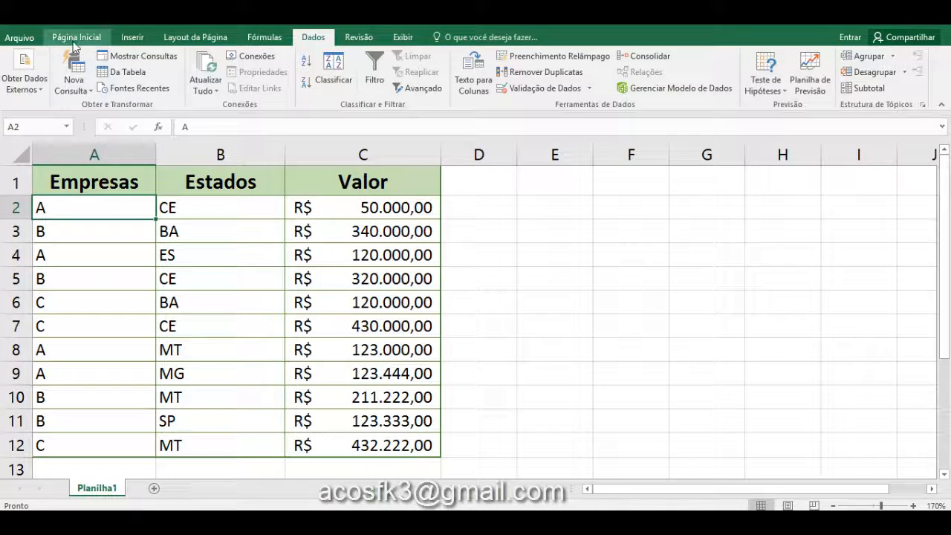
pyautogui.click(98, 37)
pyautogui.click(868, 89)
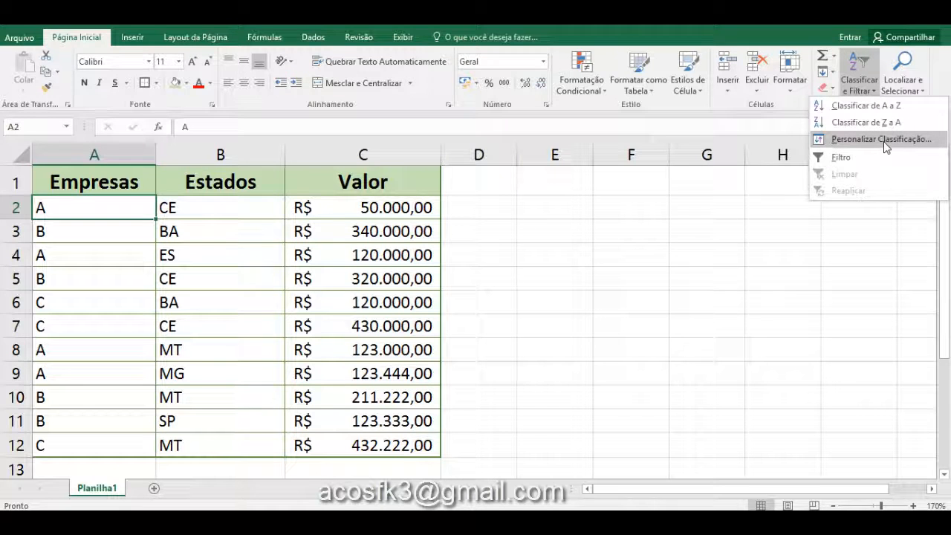
pyautogui.click(305, 43)
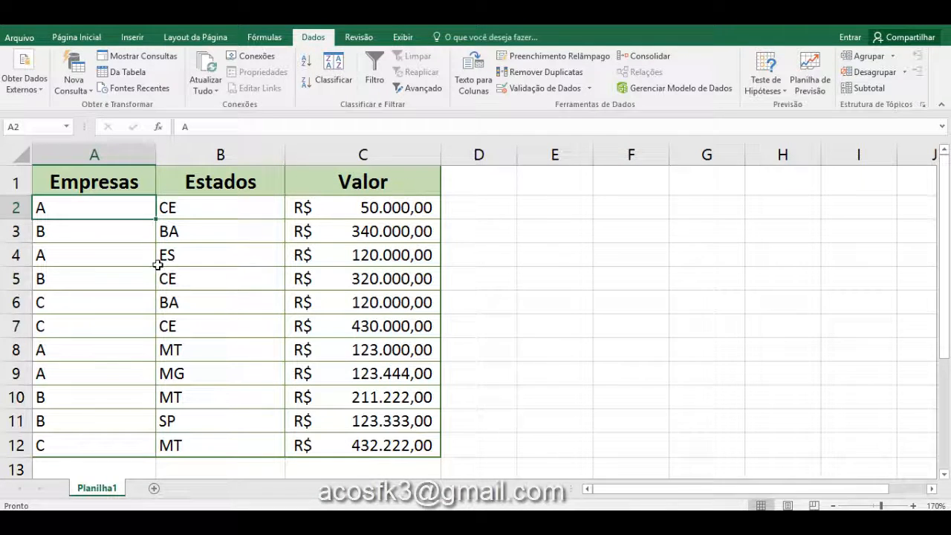
pyautogui.click(77, 37)
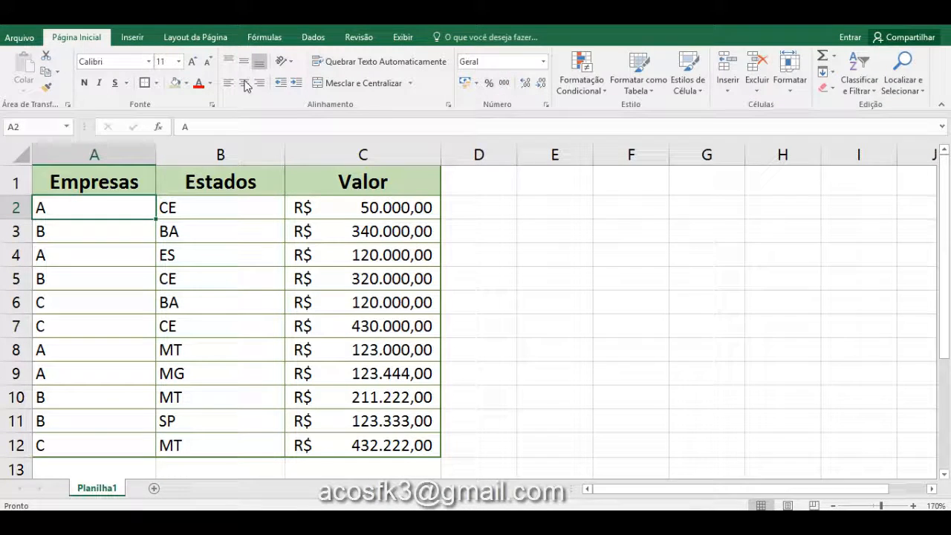
pyautogui.click(861, 85)
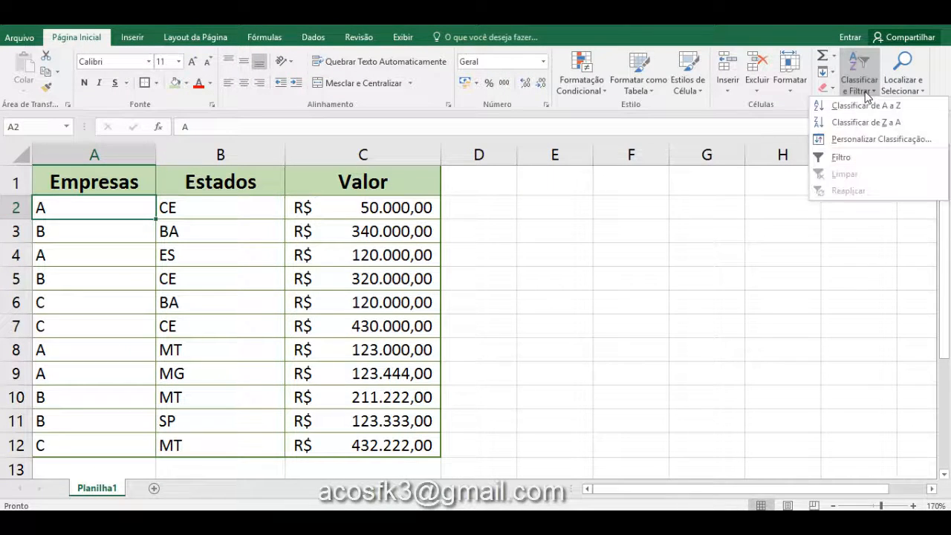
pyautogui.click(863, 139)
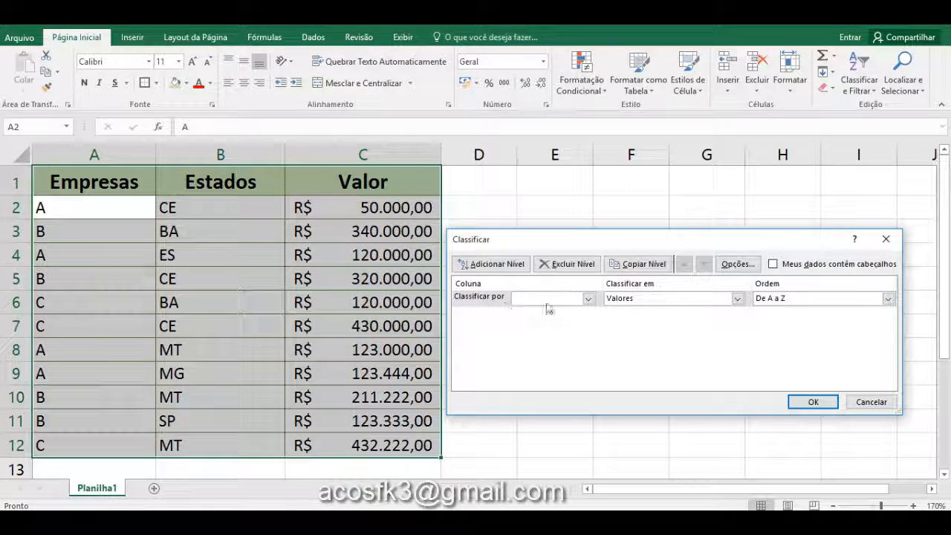
pyautogui.click(587, 301)
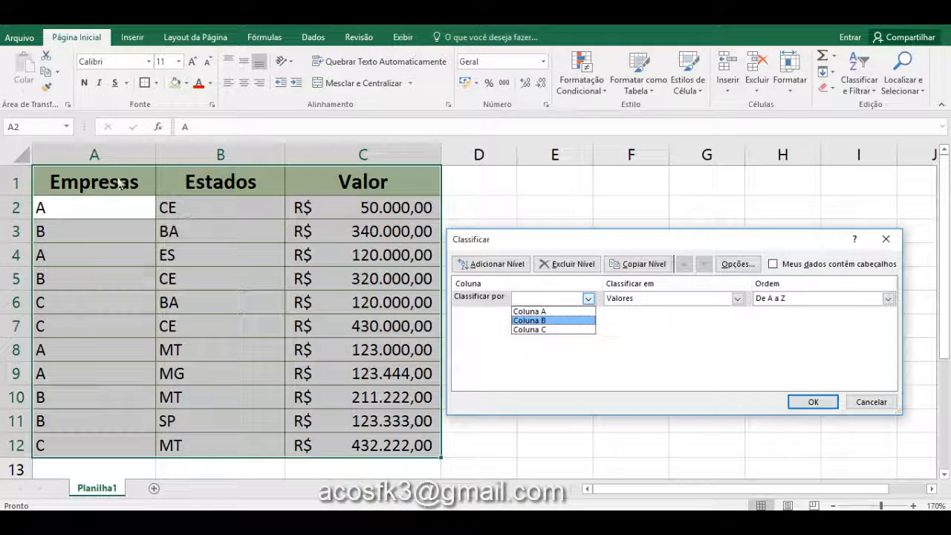
pyautogui.click(775, 268)
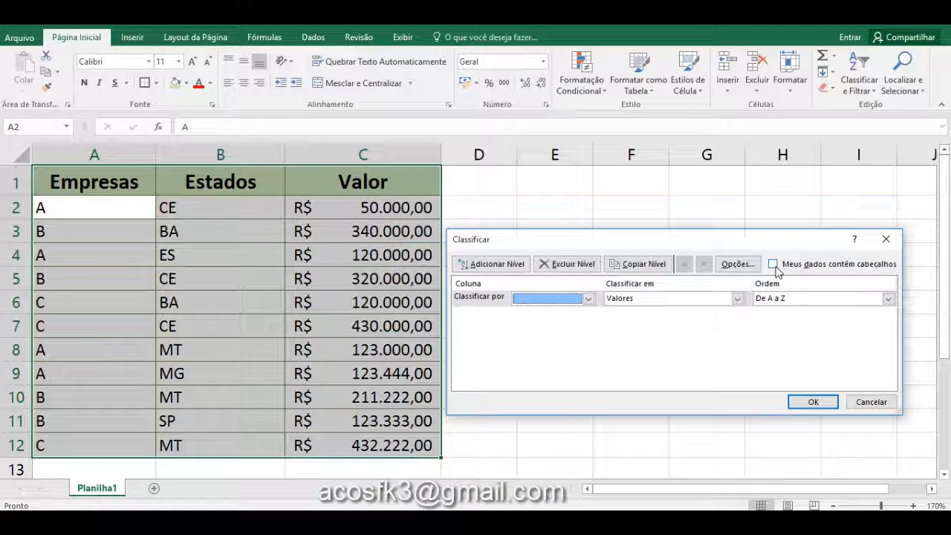
pyautogui.click(775, 267)
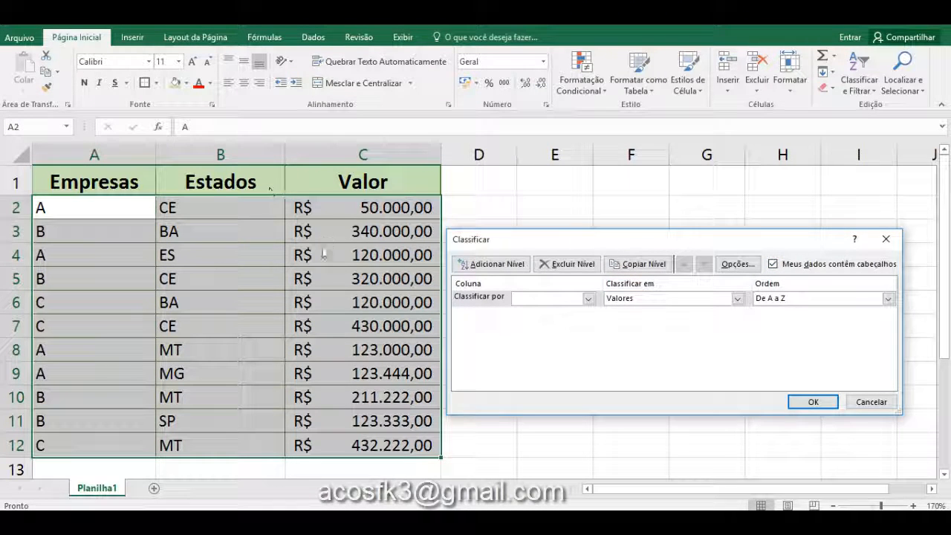
# - Sort the records by the values of the Estados column from A to Z
pyautogui.click(588, 298)
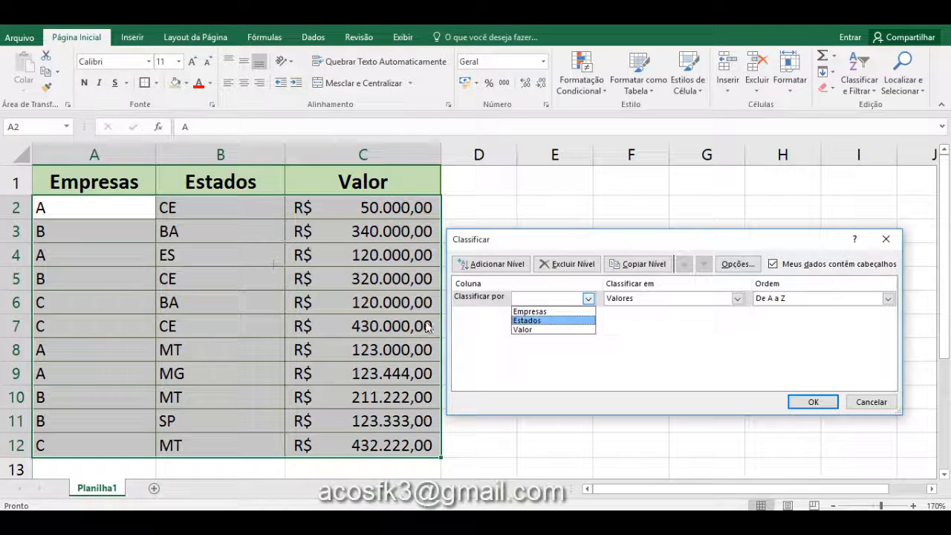
pyautogui.click(544, 321)
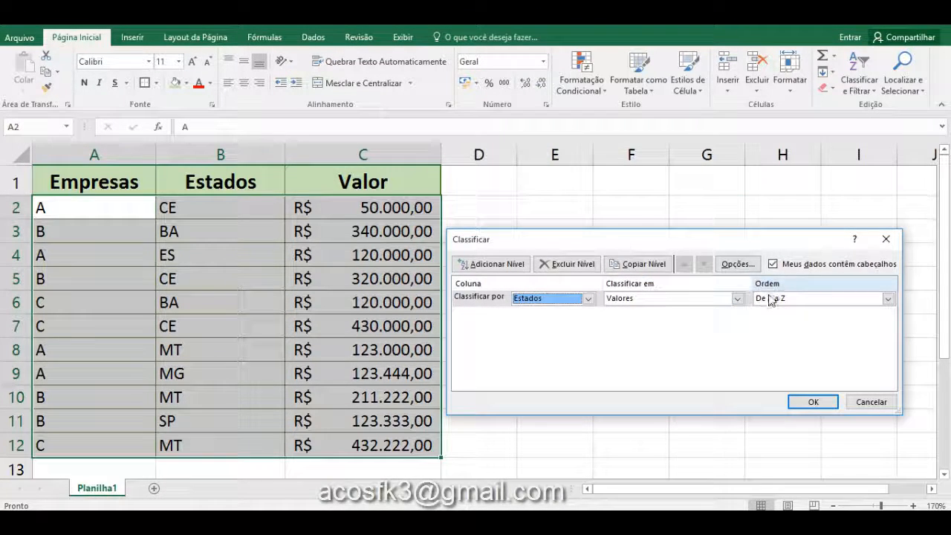
pyautogui.click(797, 298)
pyautogui.click(799, 310)
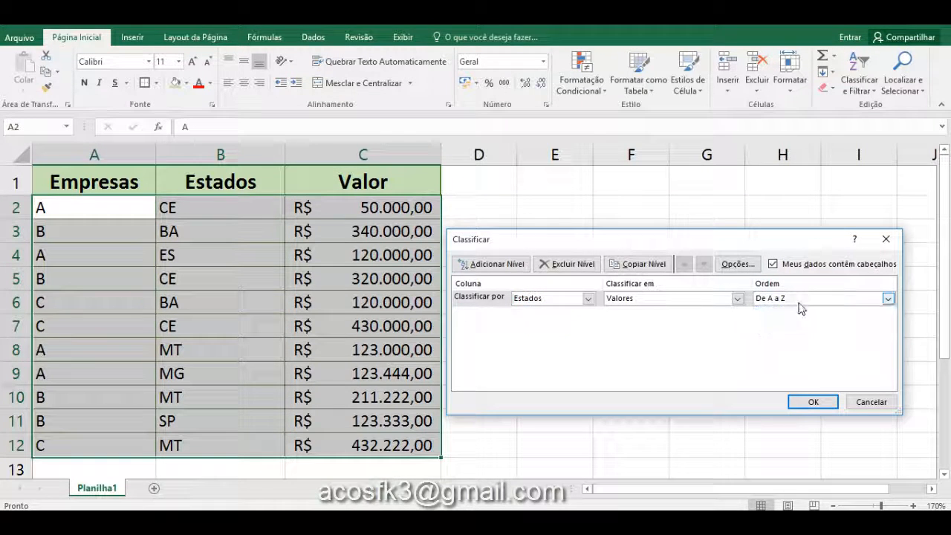
pyautogui.click(804, 401)
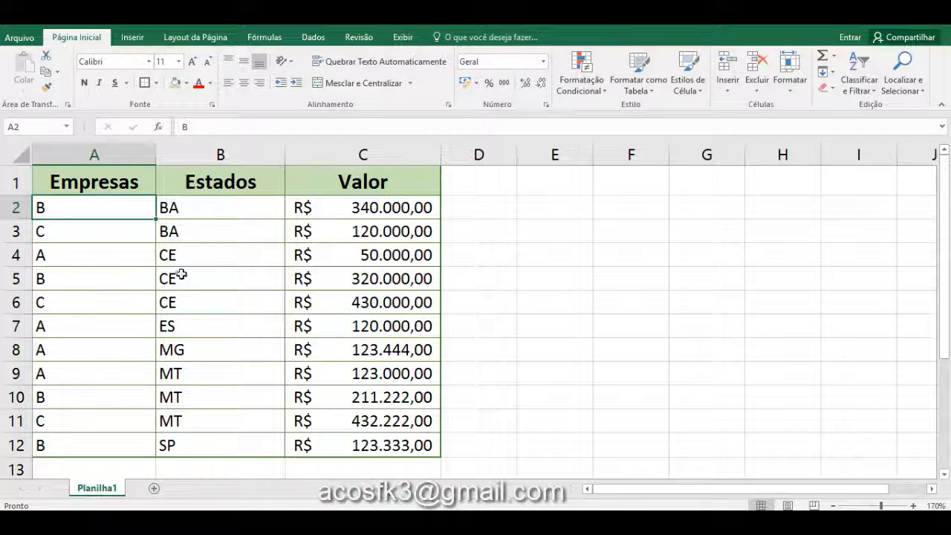
# - Use a custom sort to order the records by the Empresas column from A to Z
pyautogui.click(870, 89)
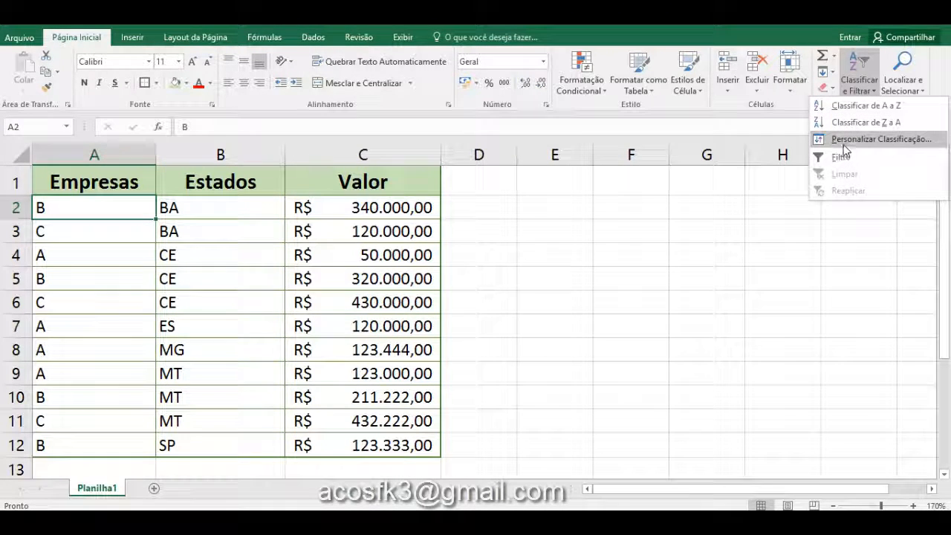
pyautogui.click(869, 85)
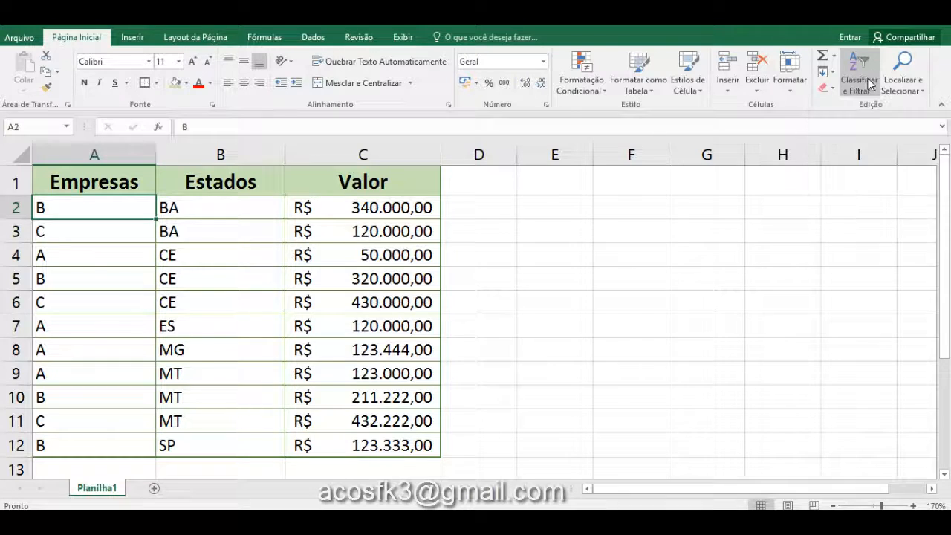
pyautogui.click(861, 85)
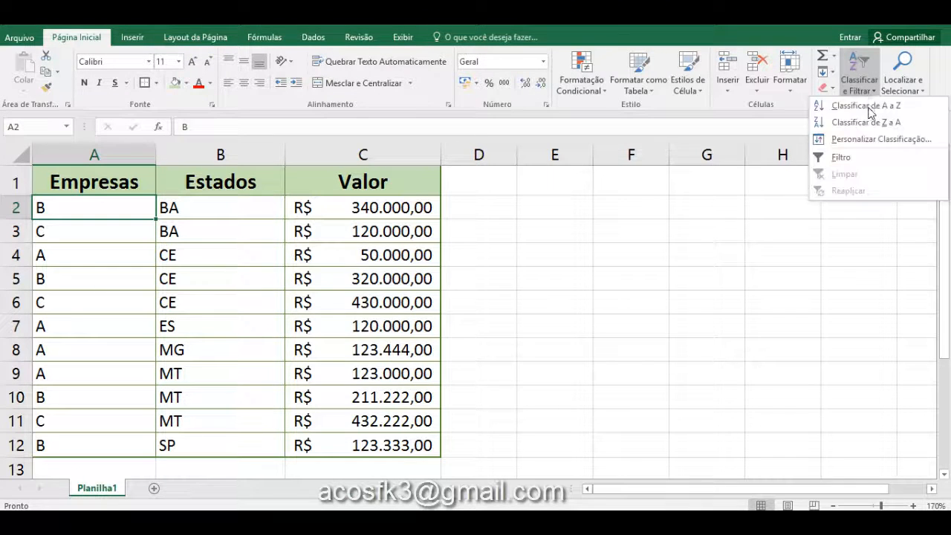
pyautogui.click(851, 141)
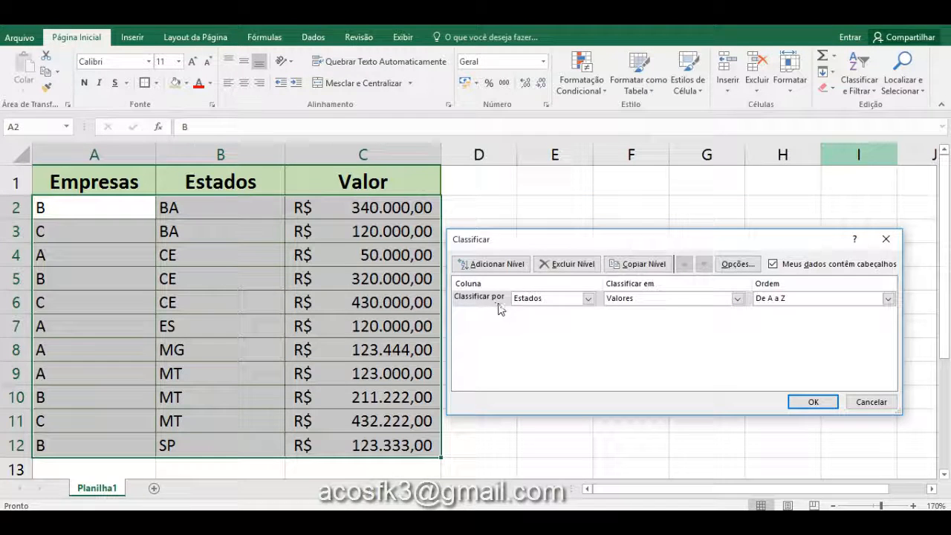
pyautogui.click(568, 299)
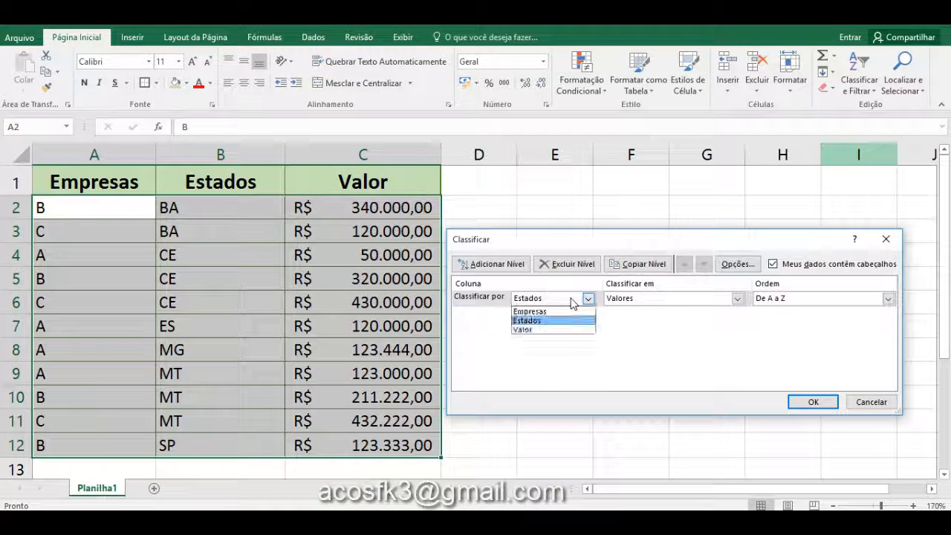
pyautogui.click(558, 312)
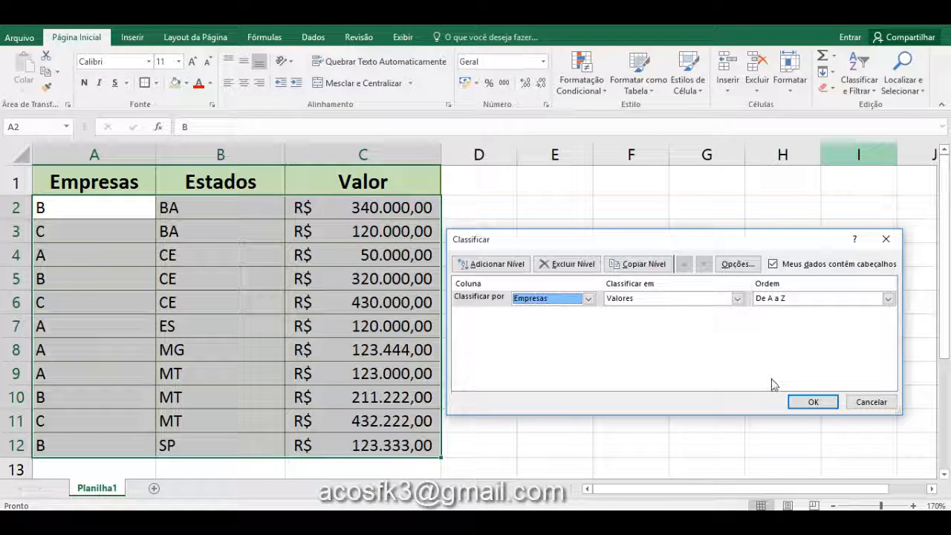
pyautogui.click(809, 403)
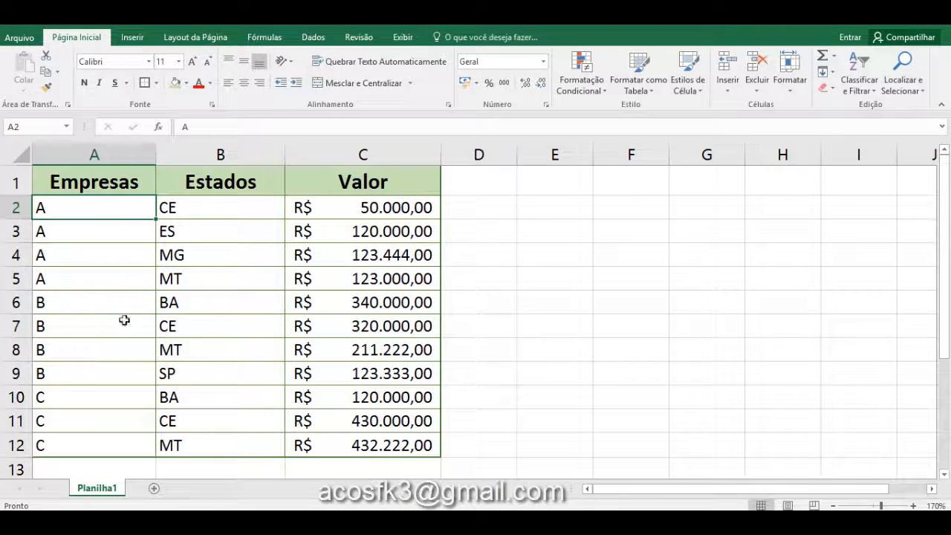
# - Add a second level by Estados to the custom sort, below the Empresas level
pyautogui.click(856, 89)
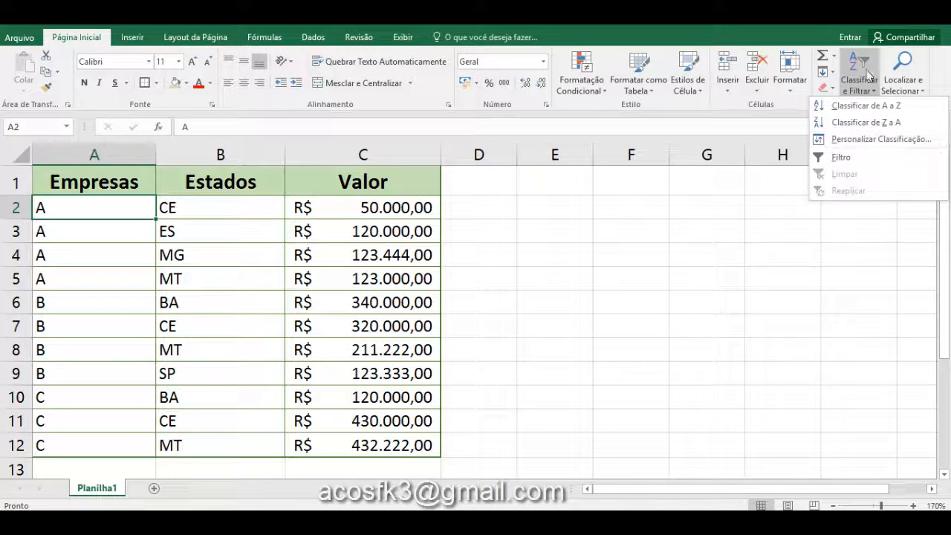
pyautogui.click(848, 142)
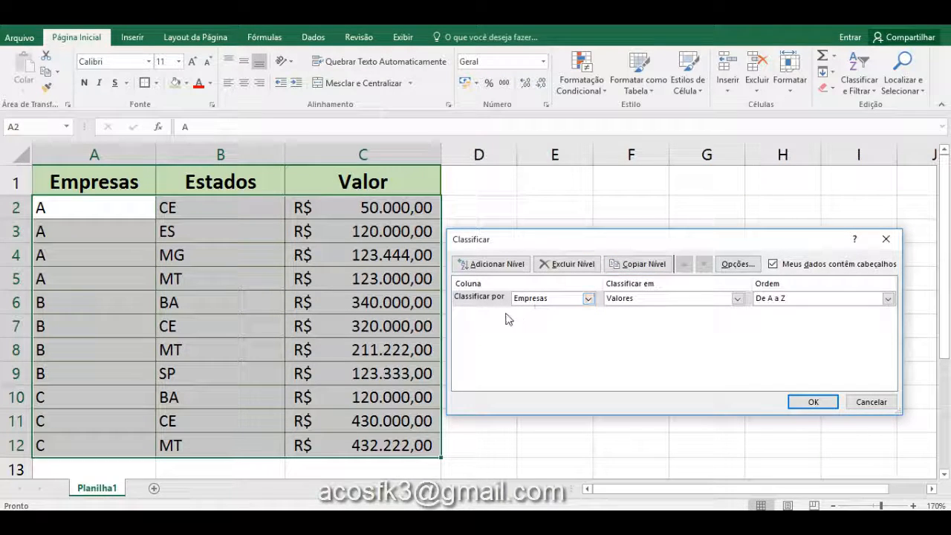
pyautogui.click(494, 264)
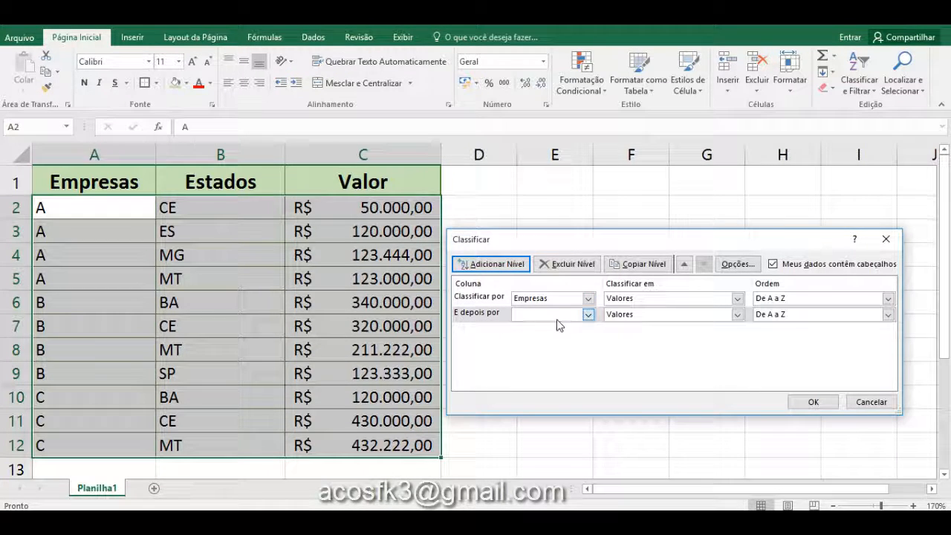
pyautogui.click(588, 314)
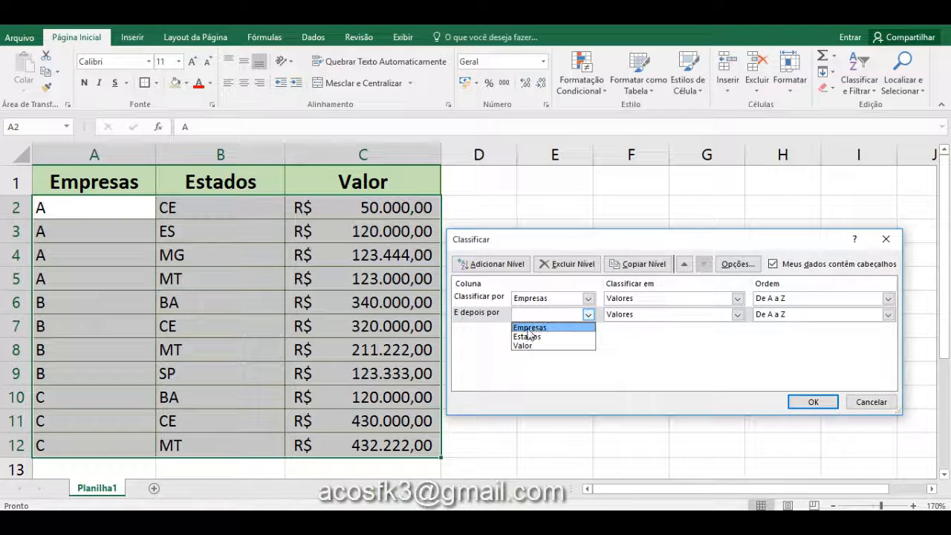
pyautogui.click(527, 336)
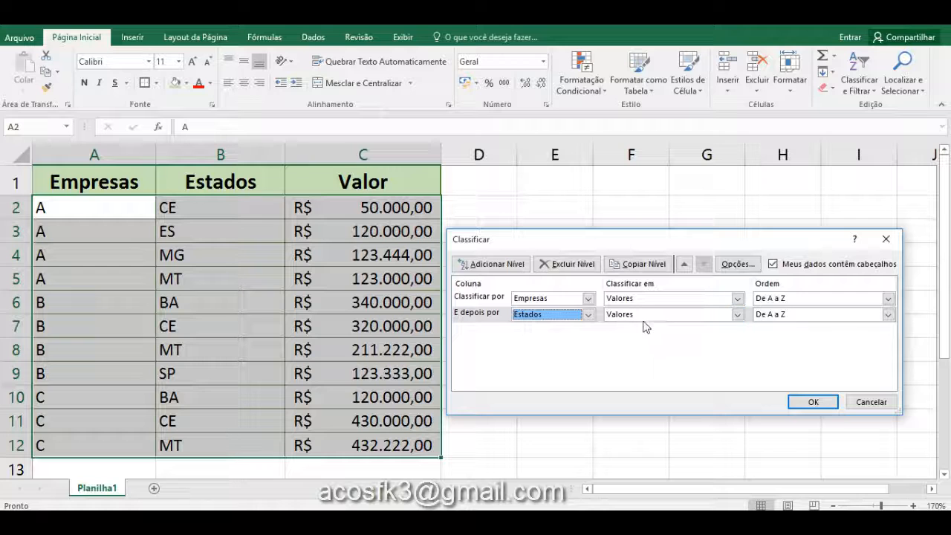
# - Keep the Estados level sorting on Valores in De A a Z order, and apply the two-level sort
pyautogui.click(737, 314)
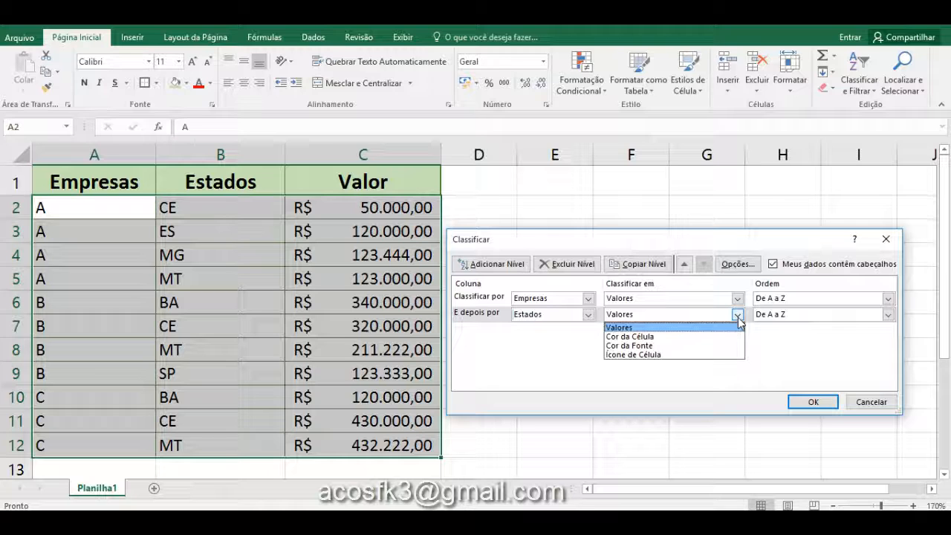
pyautogui.click(739, 319)
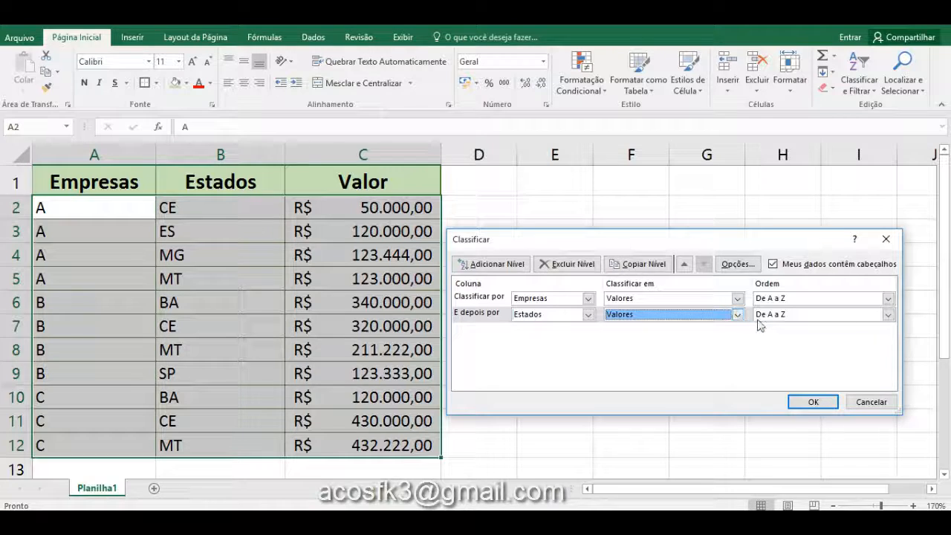
pyautogui.click(768, 314)
pyautogui.click(768, 323)
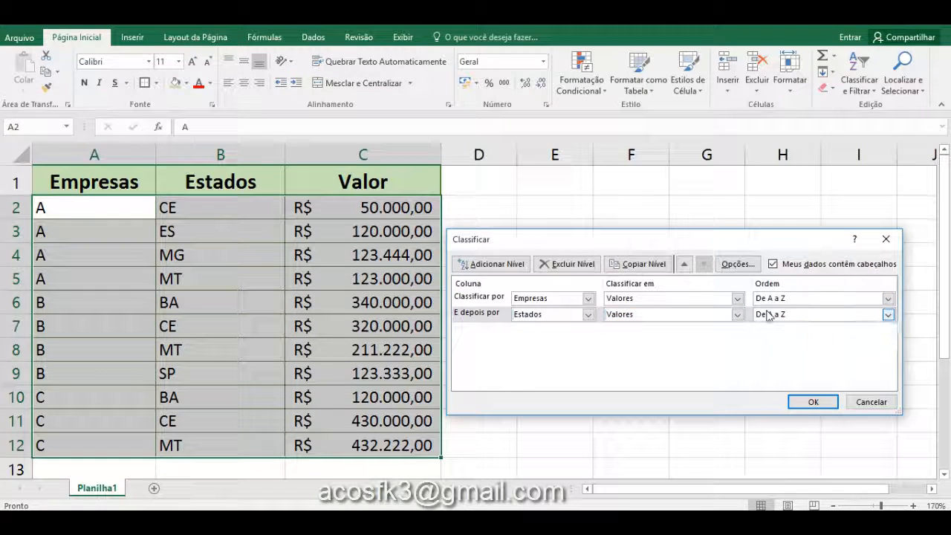
pyautogui.click(796, 409)
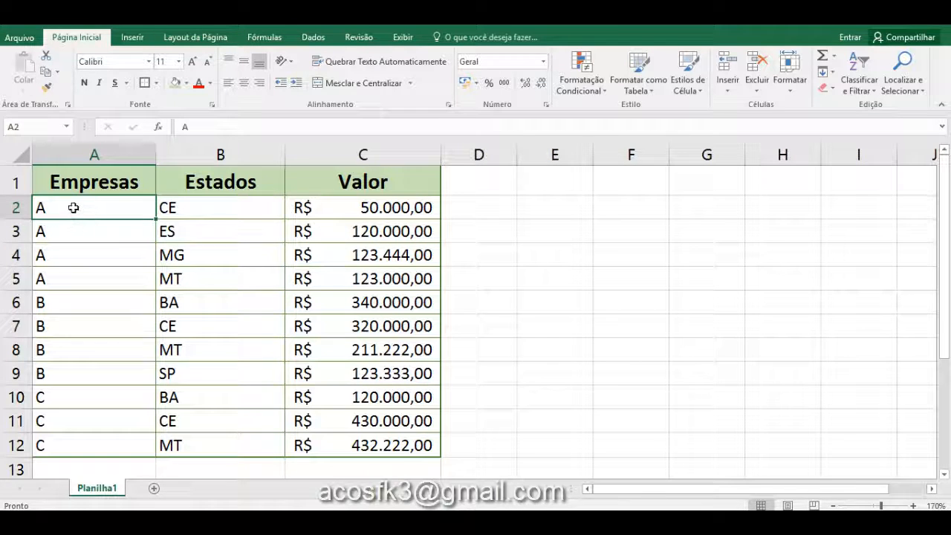
# - Review company A's rows in A2:A5 with their states in B2:B5, and the whole table in A1:C12
pyautogui.moveTo(74, 208); pyautogui.dragTo(77, 280)
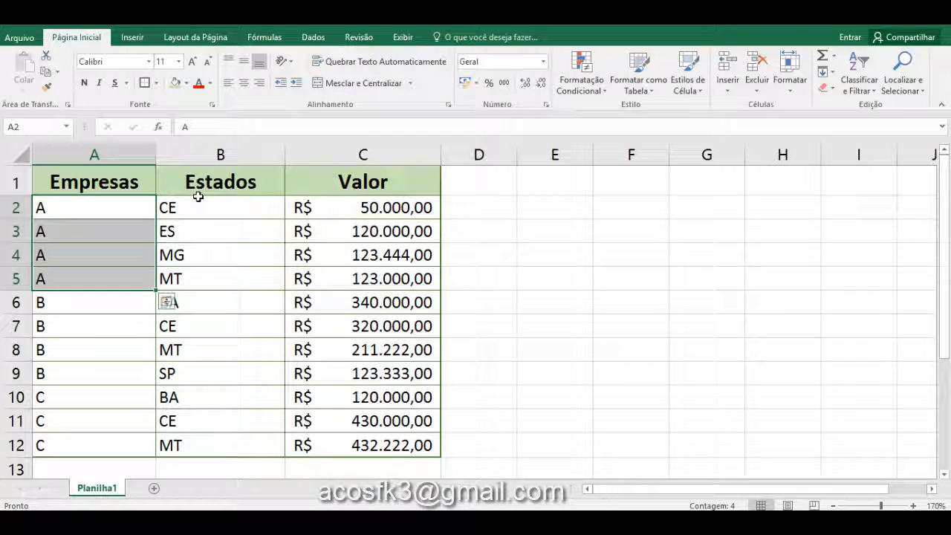
pyautogui.moveTo(204, 200); pyautogui.dragTo(221, 278)
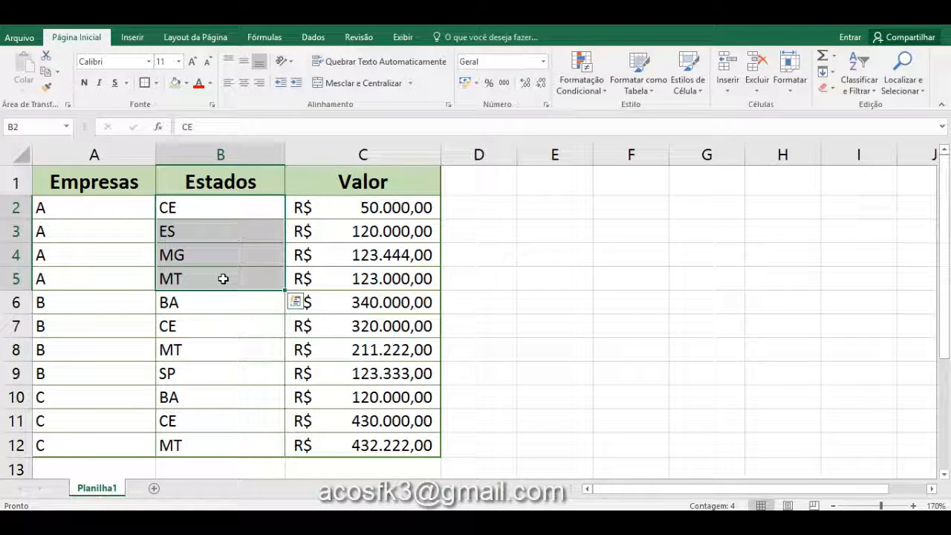
pyautogui.click(498, 336)
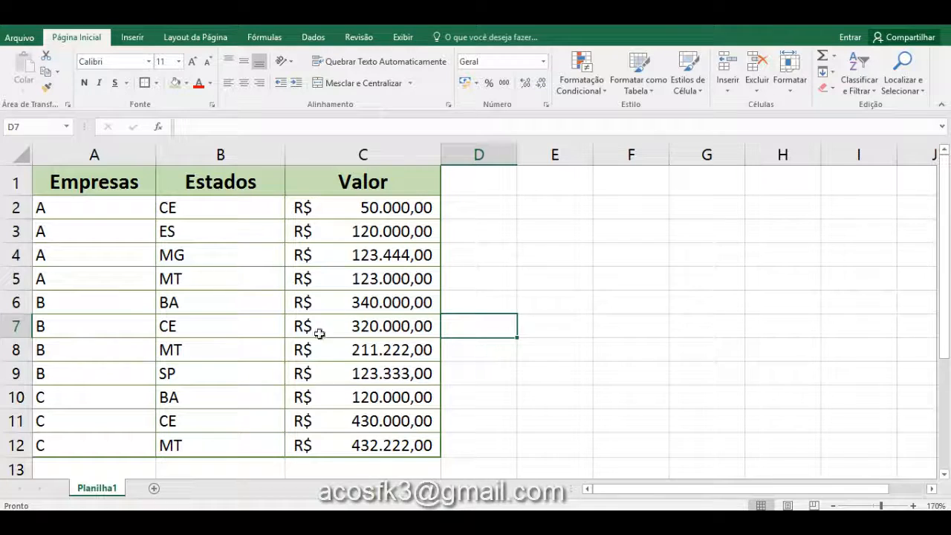
pyautogui.moveTo(100, 192); pyautogui.dragTo(404, 441)
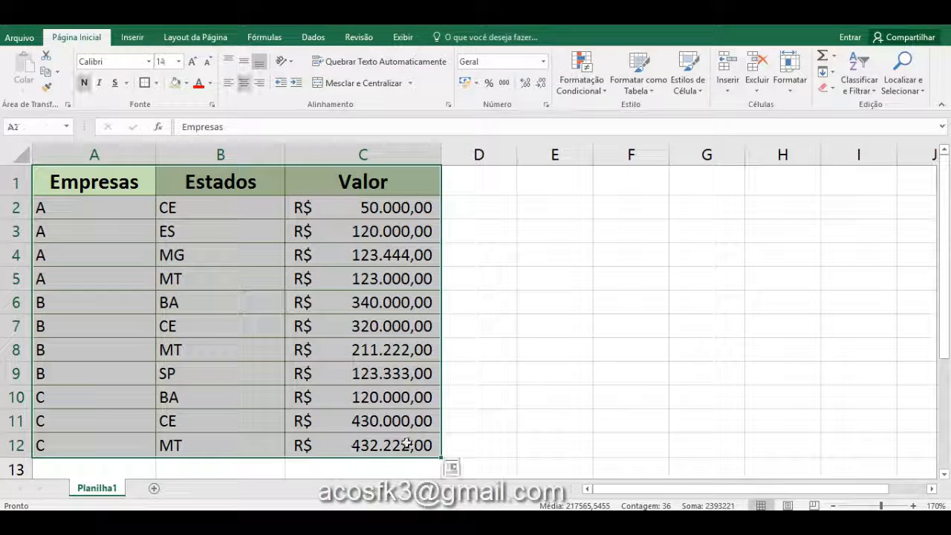
pyautogui.click(548, 441)
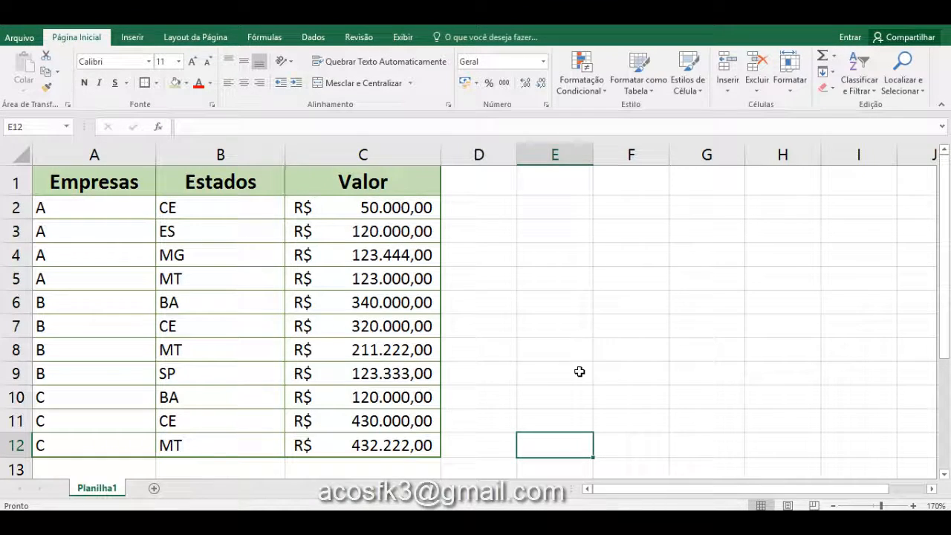
pyautogui.click(834, 507)
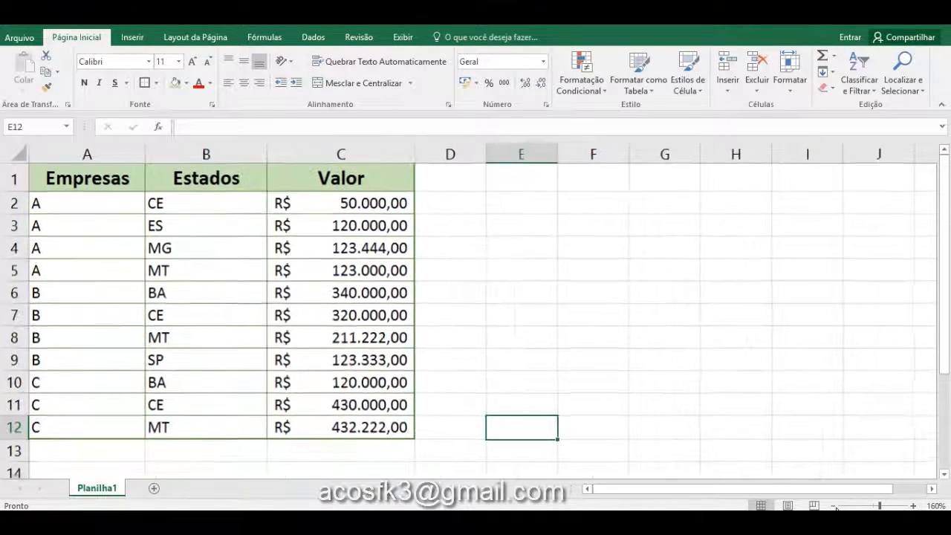
pyautogui.click(834, 506)
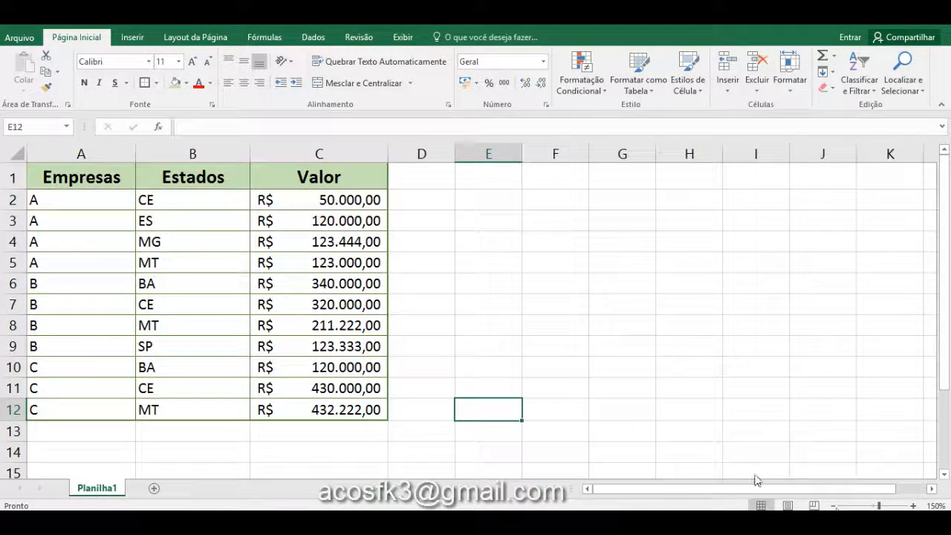
pyautogui.click(329, 303)
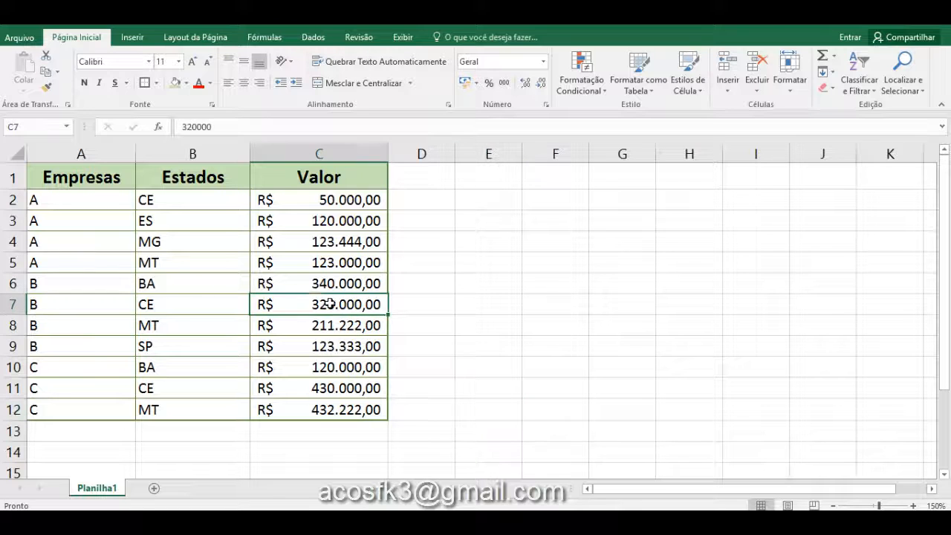
pyautogui.click(248, 276)
pyautogui.click(159, 232)
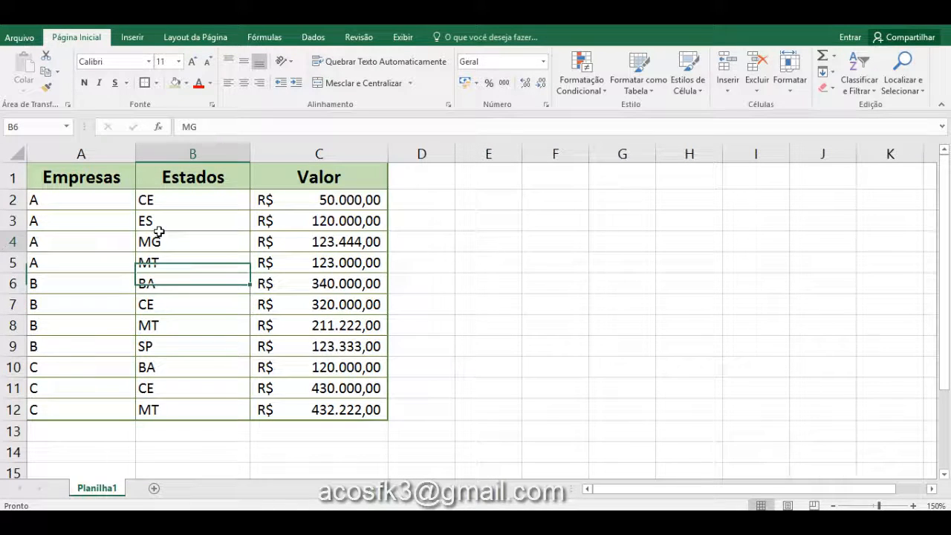
pyautogui.click(146, 221)
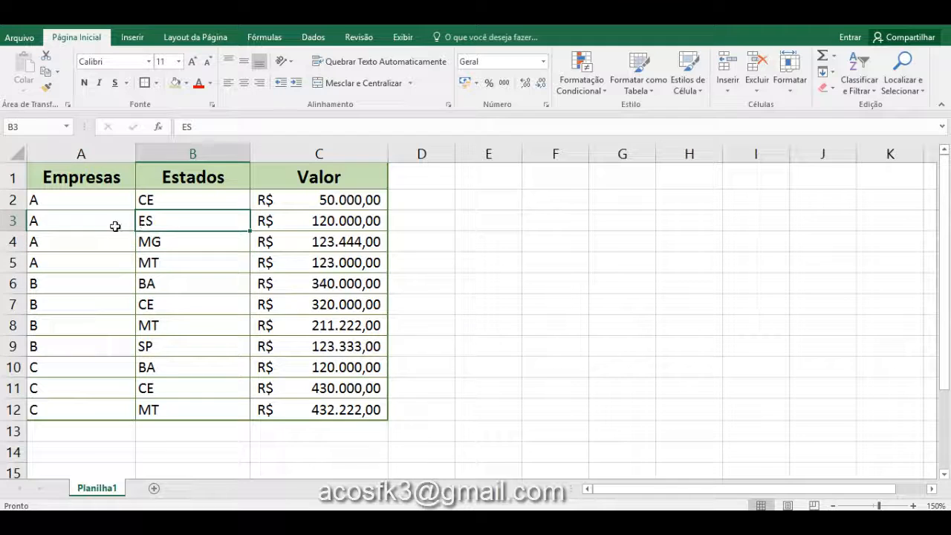
pyautogui.click(114, 225)
pyautogui.click(82, 201)
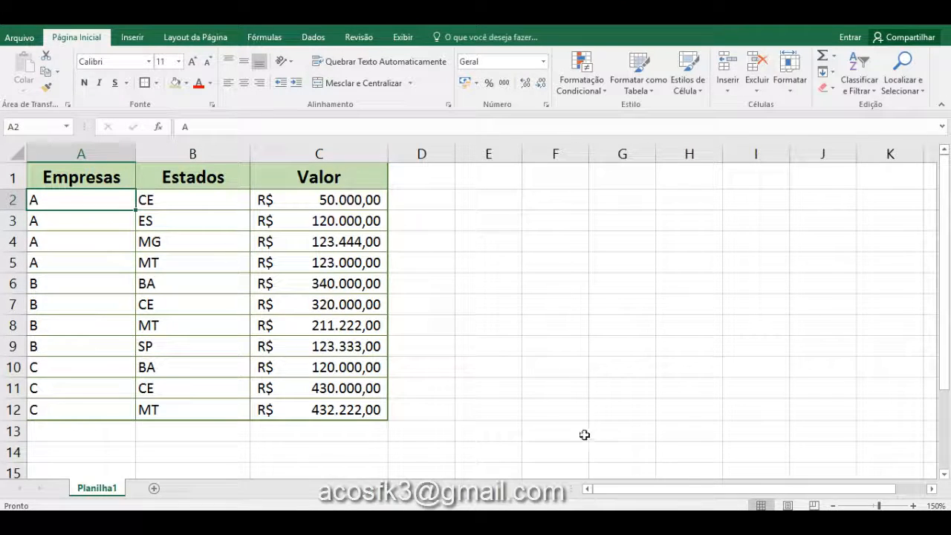
pyautogui.click(833, 506)
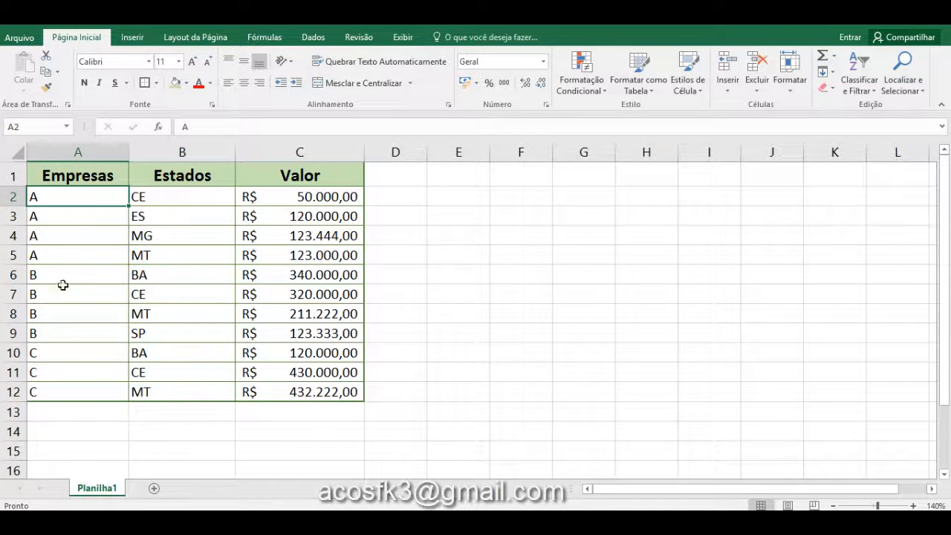
pyautogui.click(187, 260)
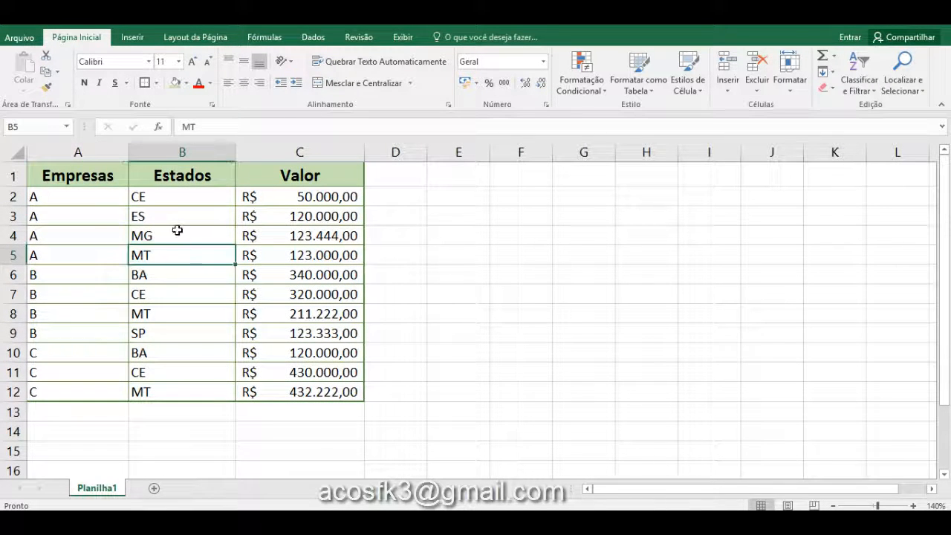
pyautogui.moveTo(178, 230); pyautogui.dragTo(170, 216)
pyautogui.click(169, 217)
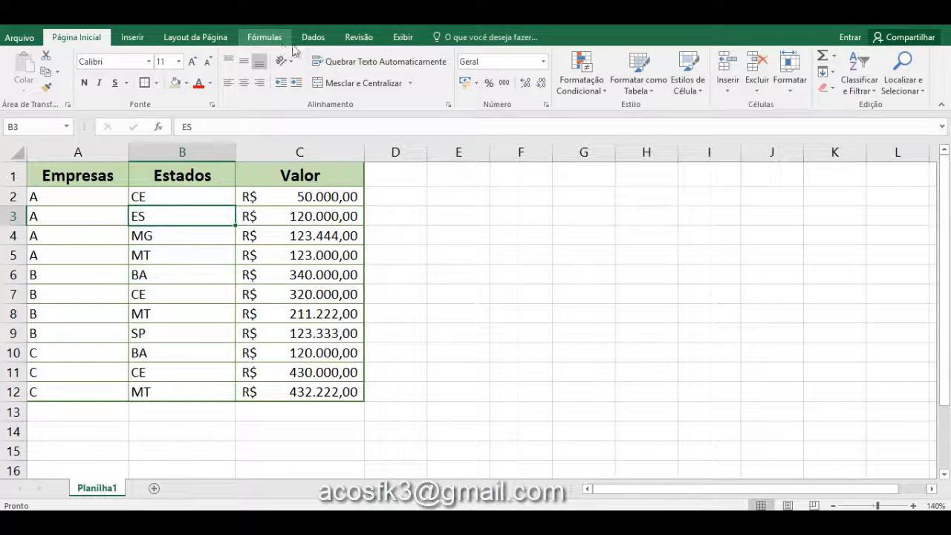
# - Insert subtotals into the table that sum Valor at each change in Empresas, summarized below the data
pyautogui.click(315, 38)
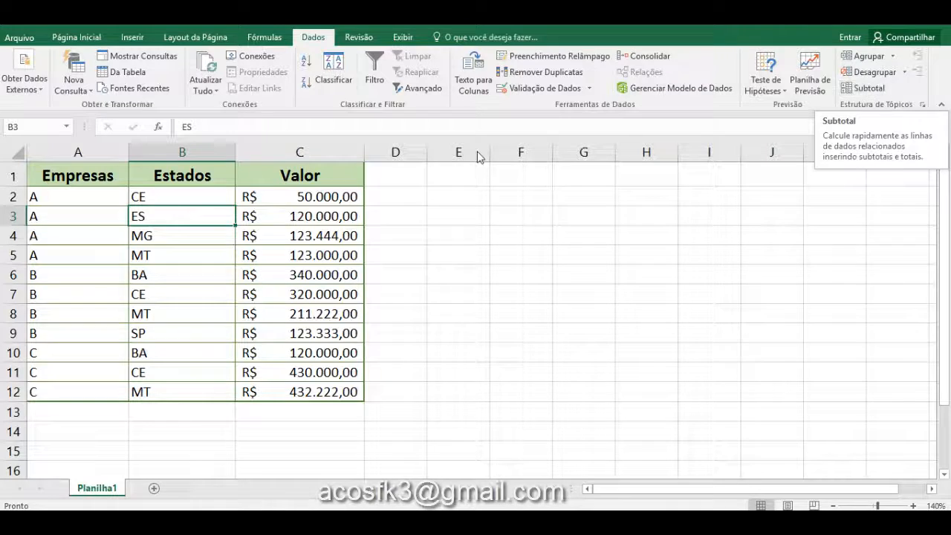
pyautogui.click(111, 266)
pyautogui.click(301, 298)
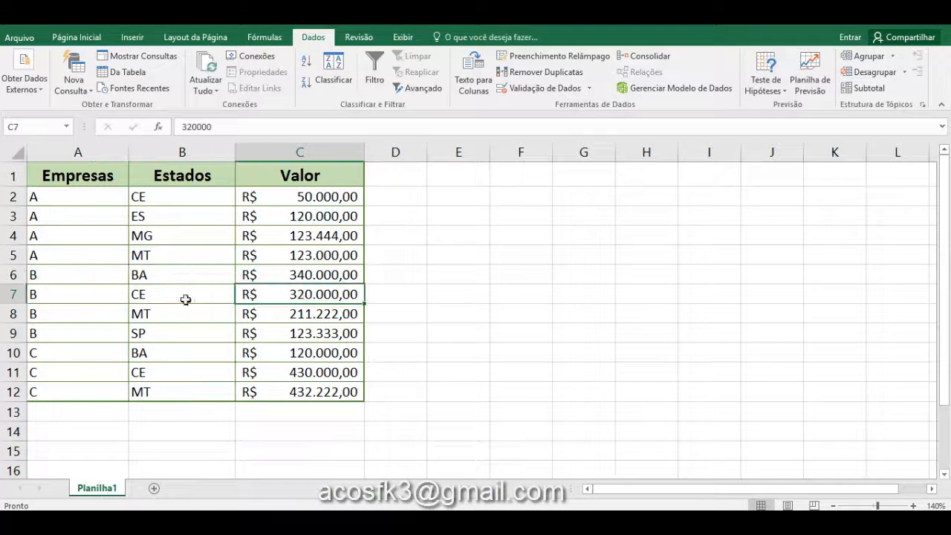
pyautogui.moveTo(116, 294); pyautogui.dragTo(170, 246)
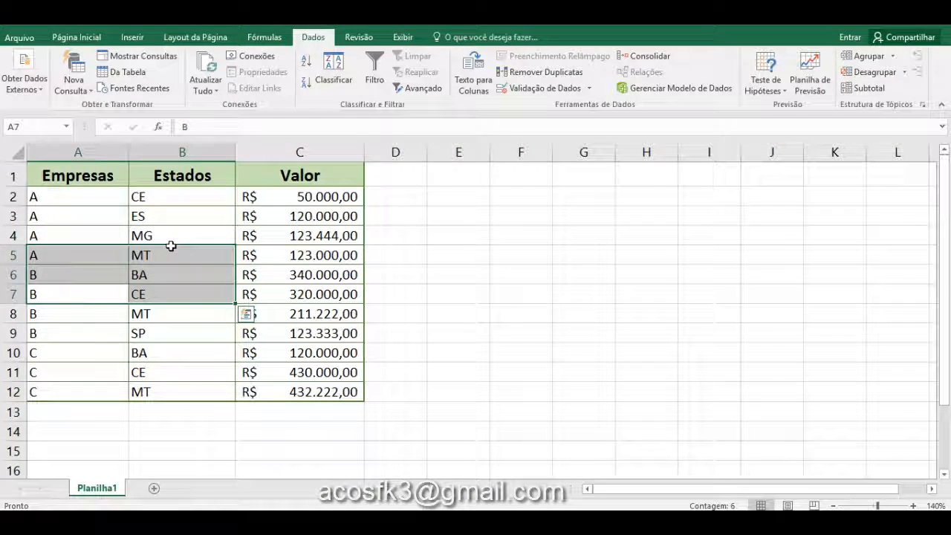
pyautogui.click(168, 248)
pyautogui.click(93, 344)
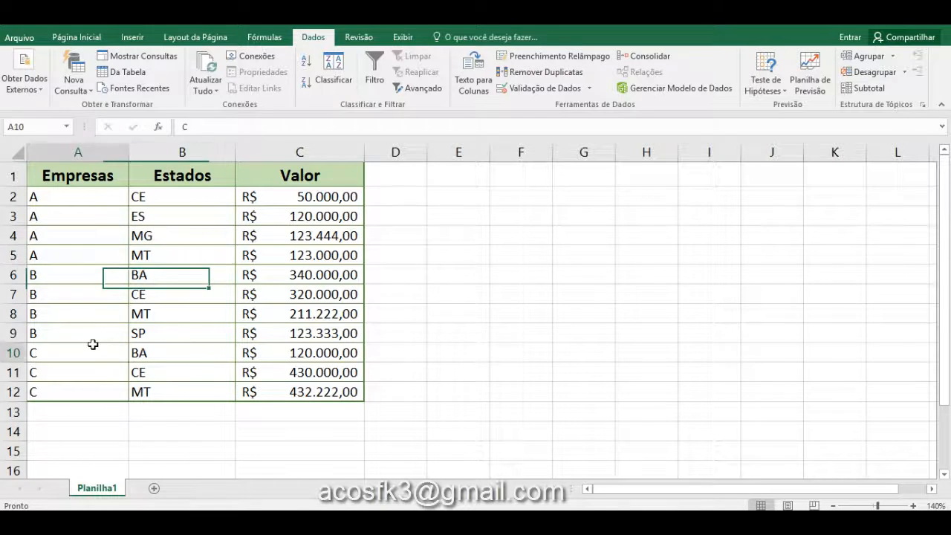
pyautogui.click(162, 265)
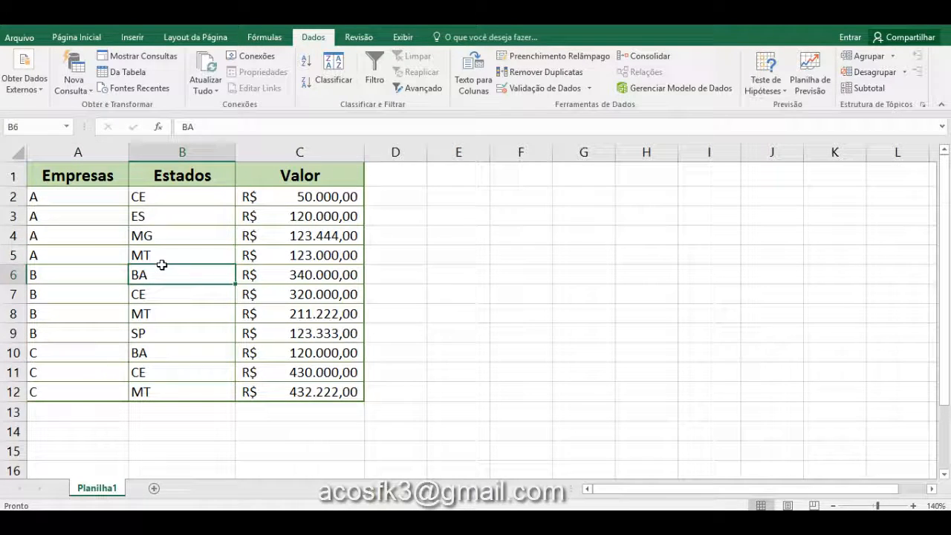
pyautogui.click(65, 306)
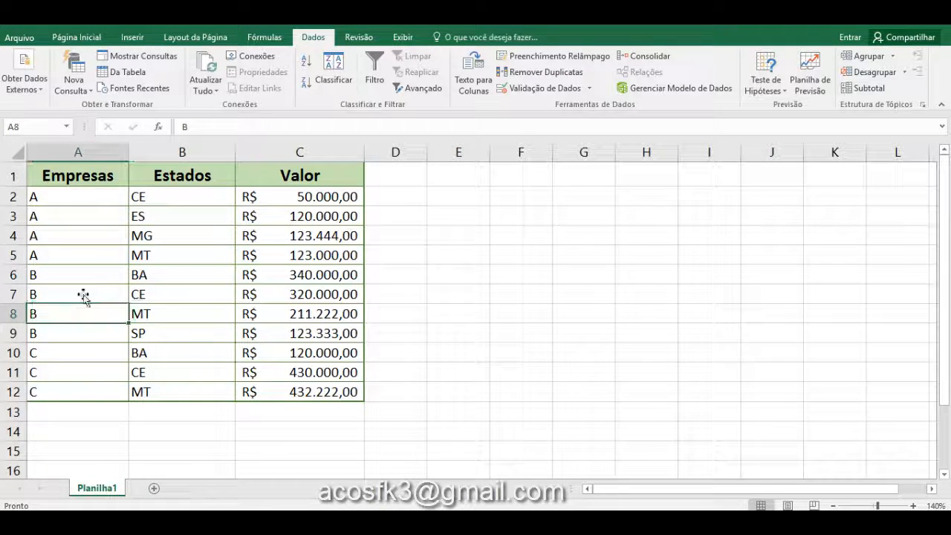
pyautogui.click(176, 250)
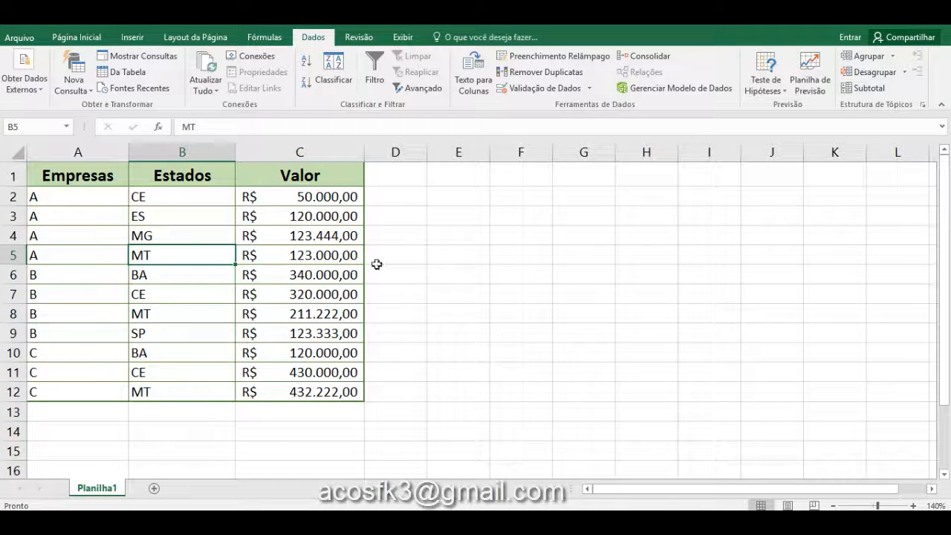
pyautogui.click(317, 307)
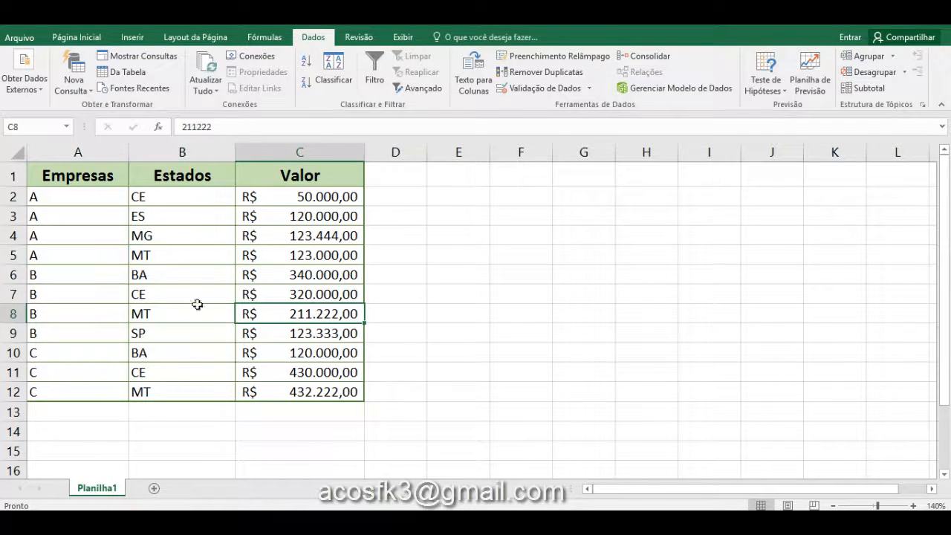
pyautogui.click(123, 331)
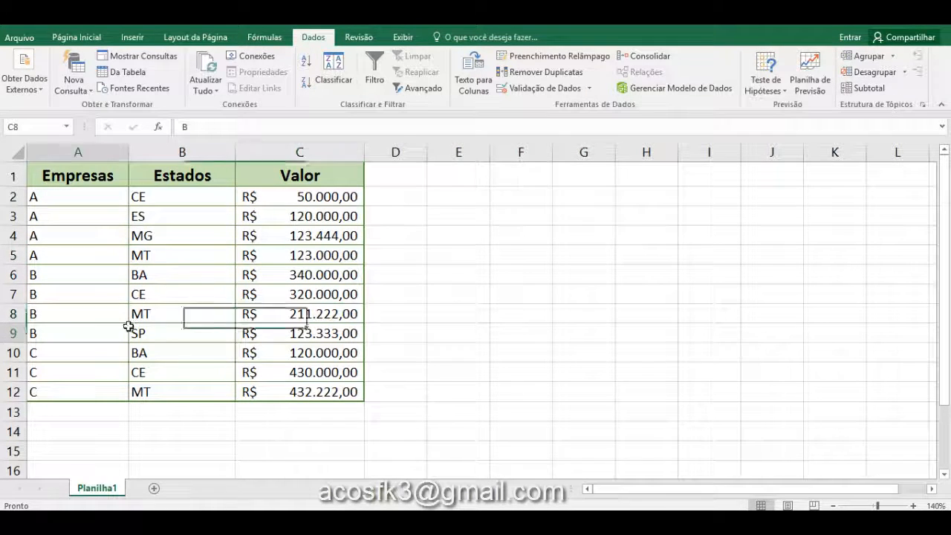
pyautogui.click(860, 88)
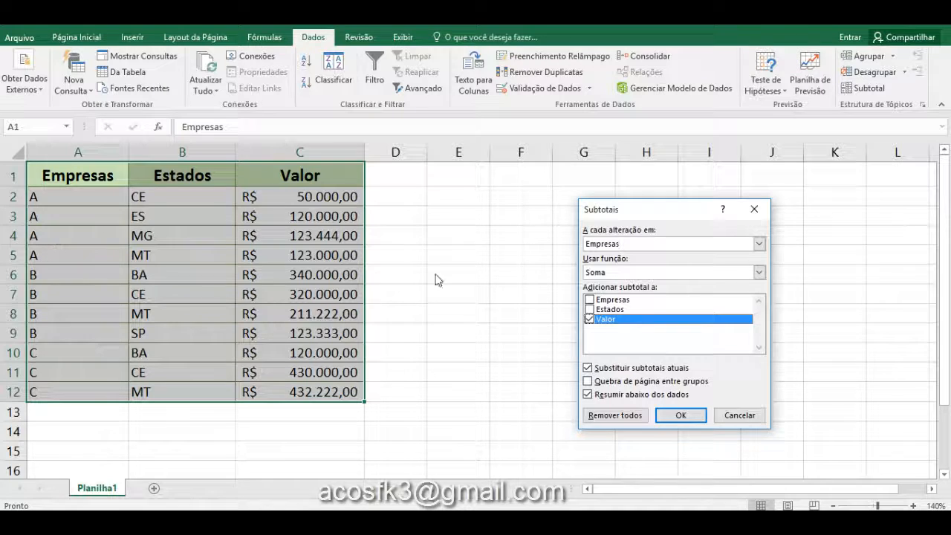
pyautogui.click(620, 273)
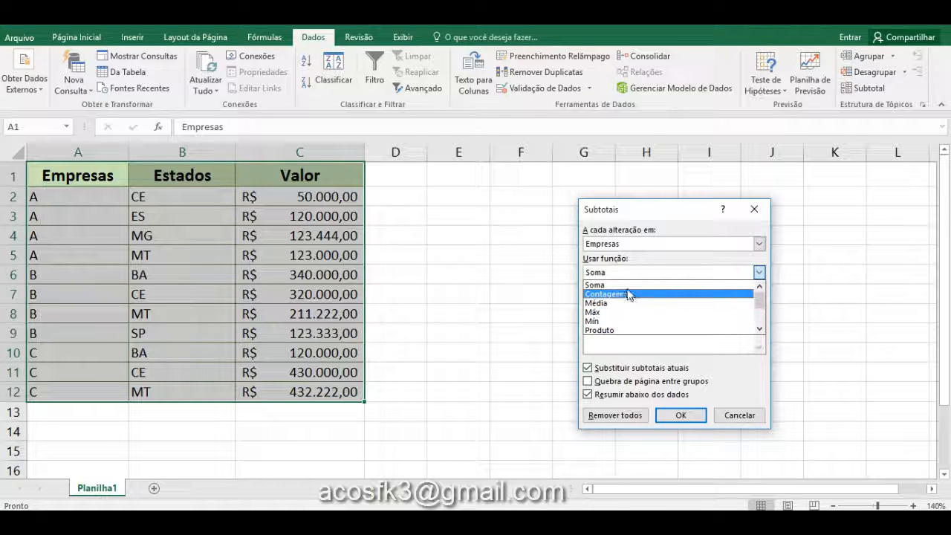
pyautogui.click(631, 287)
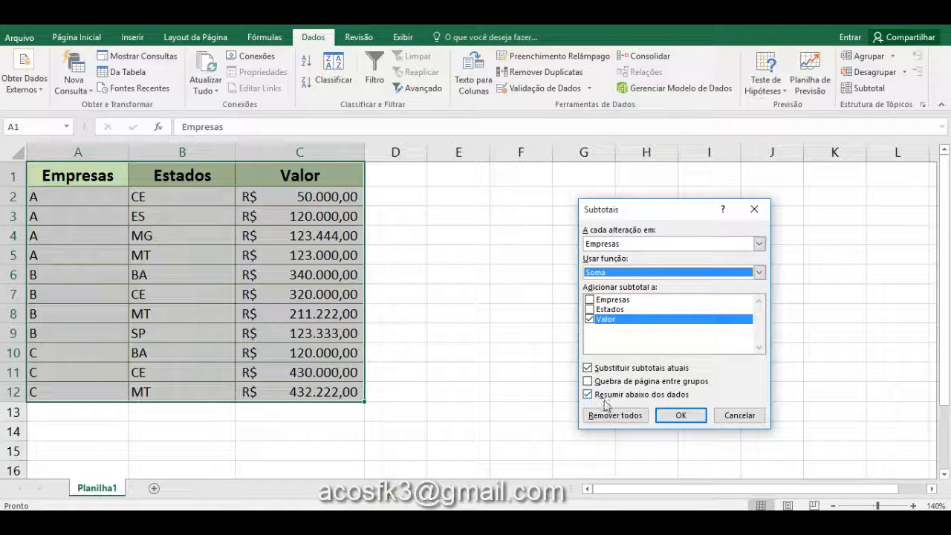
pyautogui.click(681, 415)
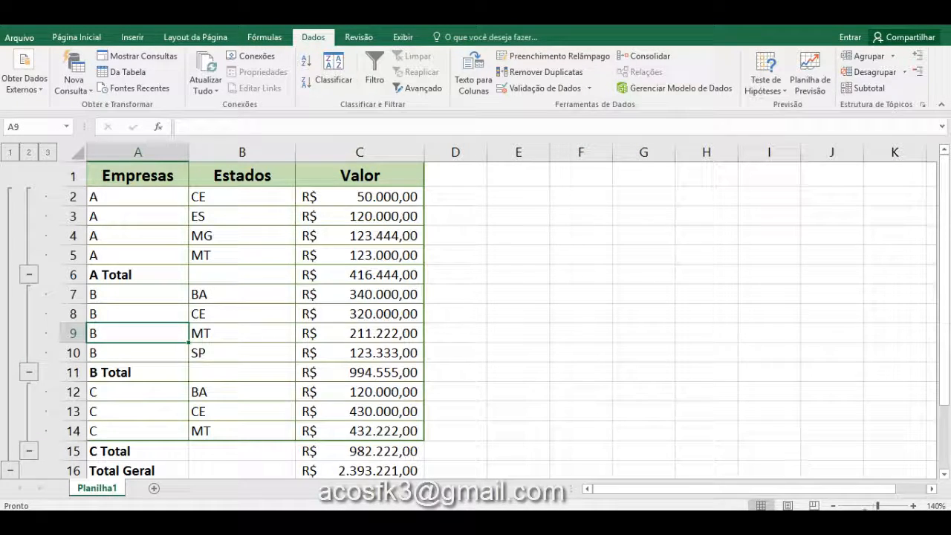
# - Select company A's values in C2:C5 to compare their sum with the A Total row
pyautogui.click(834, 506)
pyautogui.click(834, 506)
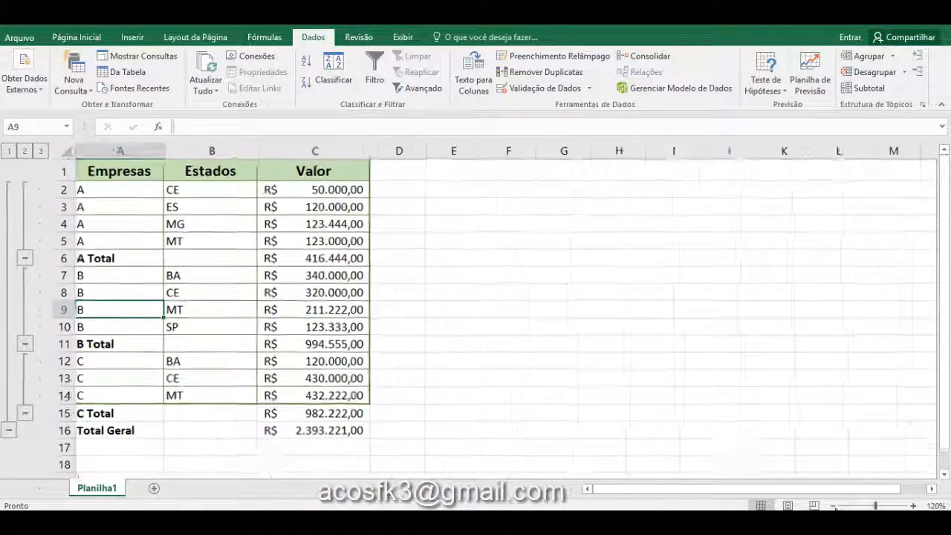
pyautogui.click(834, 507)
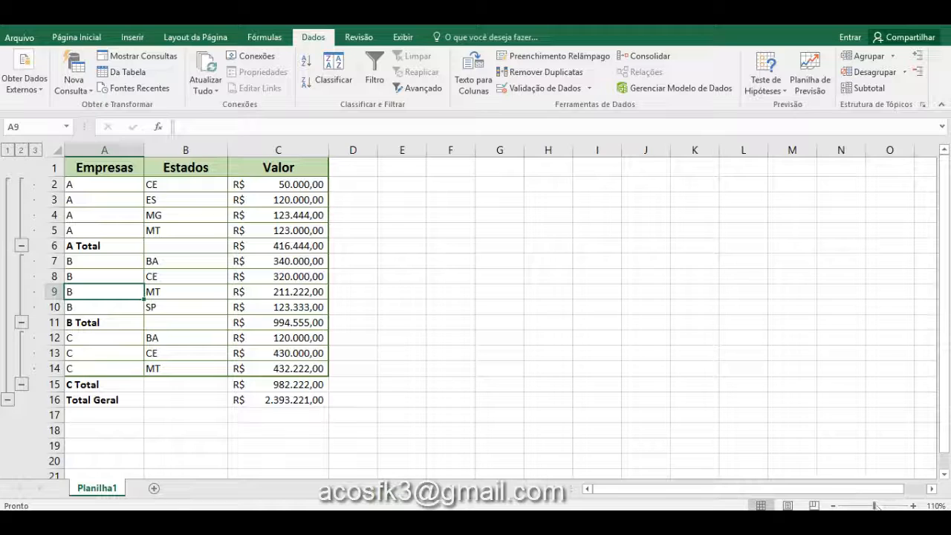
pyautogui.click(913, 506)
pyautogui.click(913, 506)
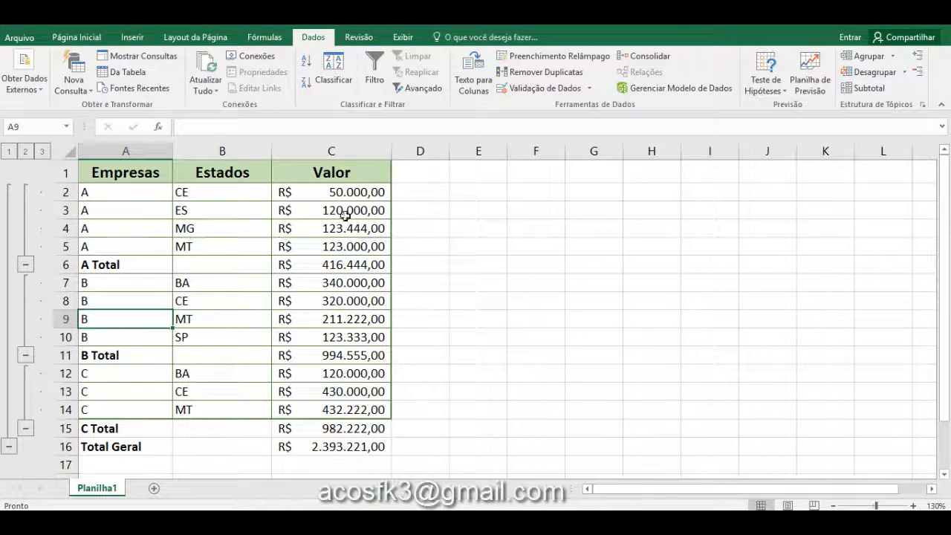
pyautogui.click(330, 192)
pyautogui.moveTo(330, 192); pyautogui.dragTo(329, 246)
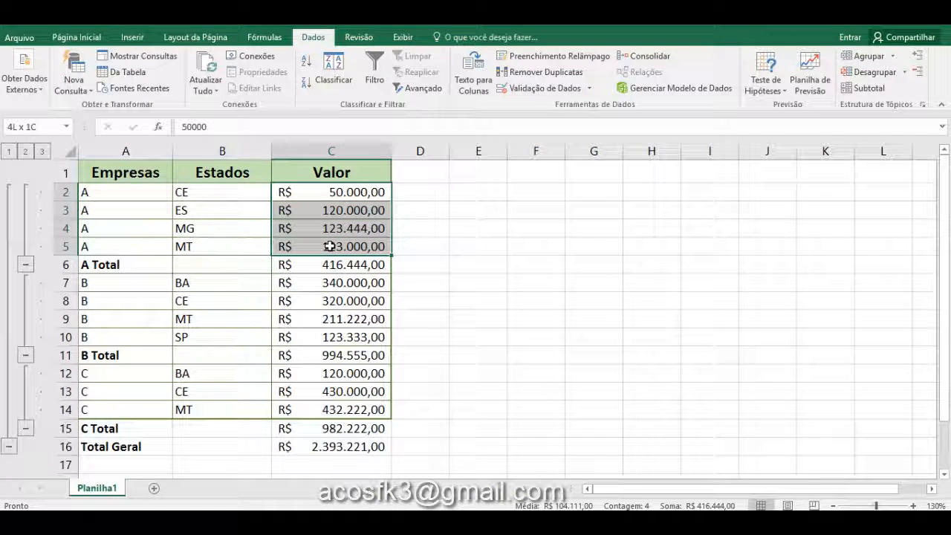
# - Review the A Total and B Total rows, the rows of companies B and C, and the Total Geral row
pyautogui.click(108, 263)
pyautogui.moveTo(107, 264); pyautogui.dragTo(310, 266)
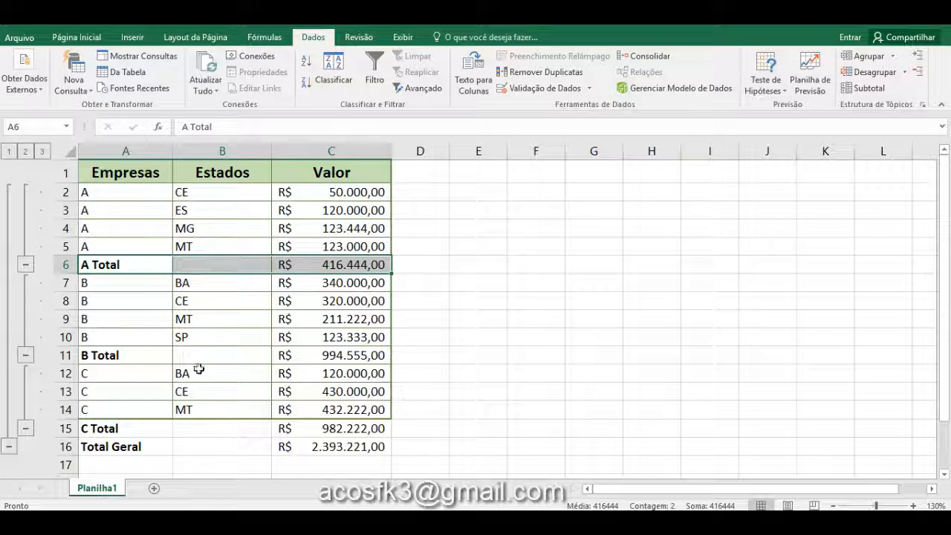
pyautogui.hotkey('ctrl', 'z')
pyautogui.click(95, 281)
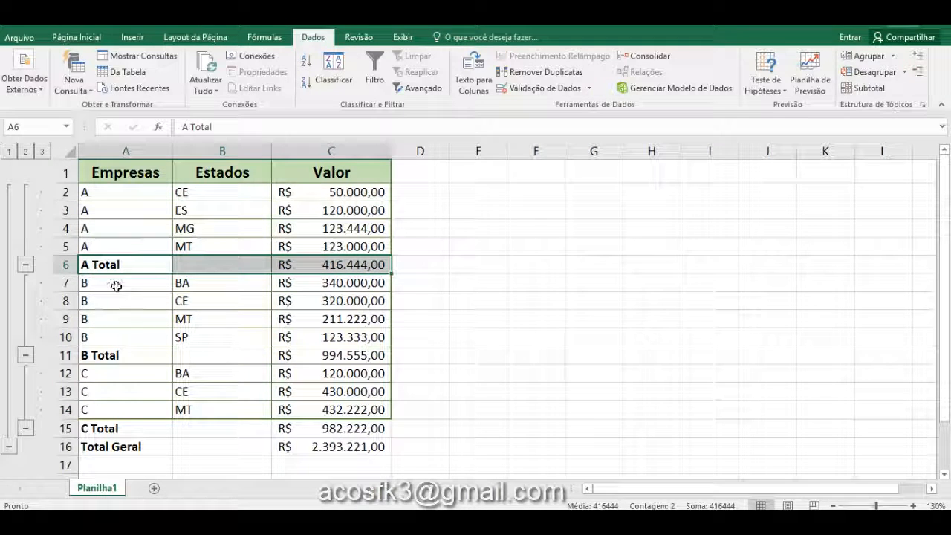
pyautogui.moveTo(139, 292); pyautogui.dragTo(339, 333)
pyautogui.moveTo(106, 357); pyautogui.dragTo(339, 361)
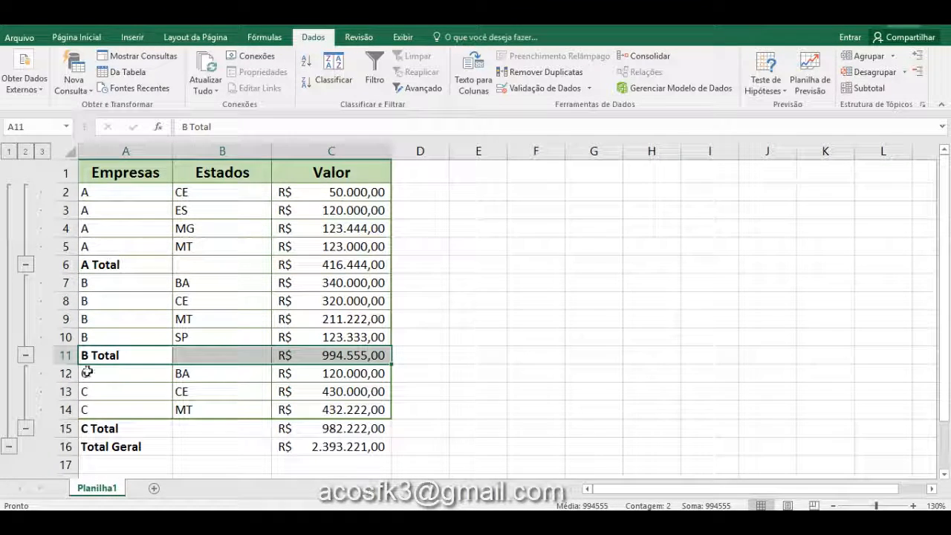
pyautogui.moveTo(96, 374); pyautogui.dragTo(386, 411)
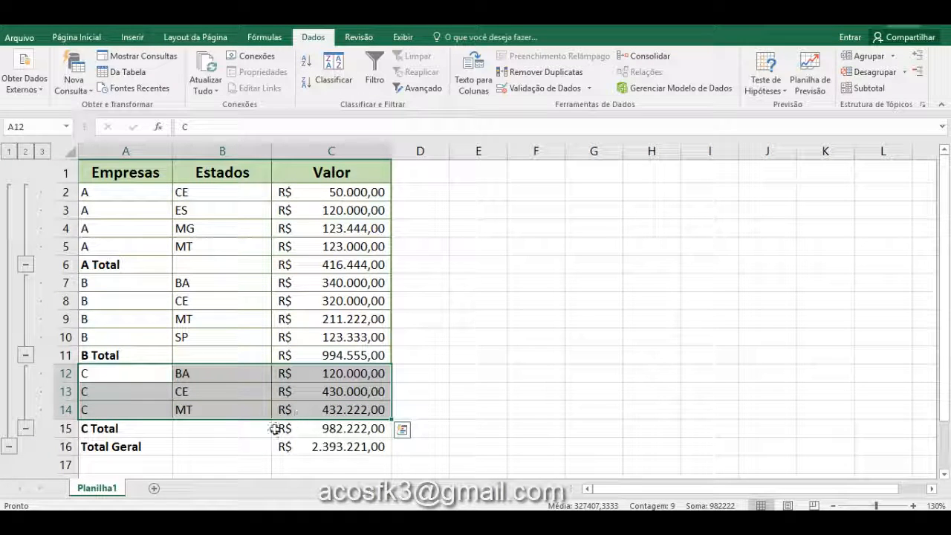
pyautogui.moveTo(134, 447); pyautogui.dragTo(340, 451)
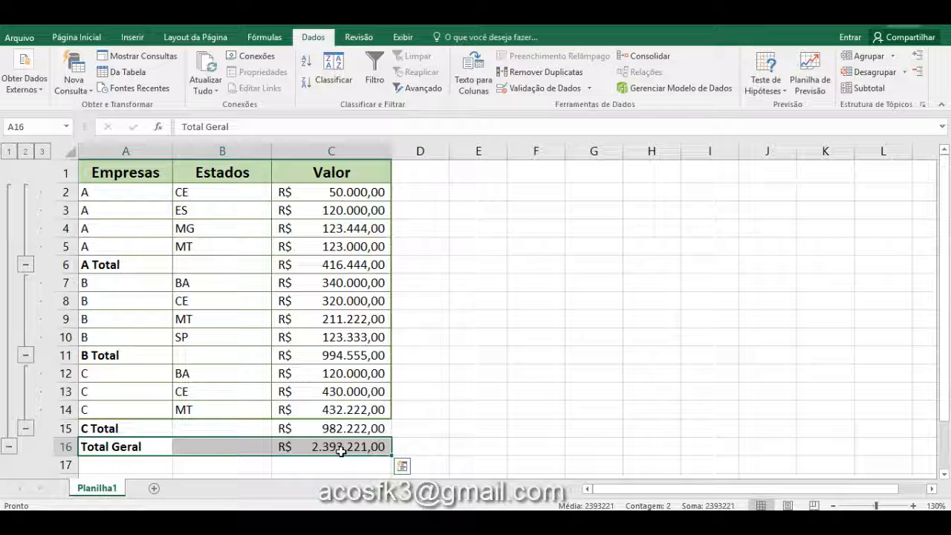
pyautogui.click(510, 405)
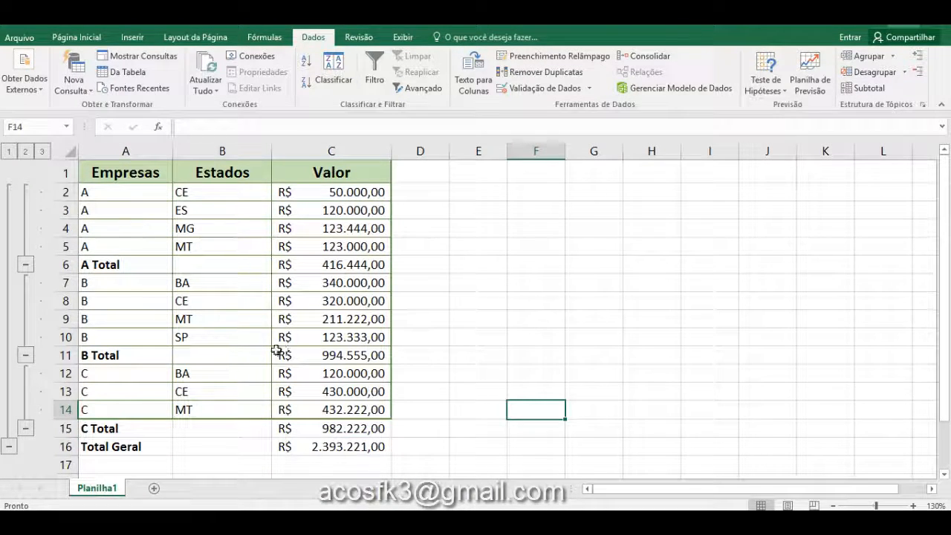
# - View the outline at level 1 and level 2, comparing company totals C6:C15 with Total Geral, and expand it back to level 3
pyautogui.click(7, 152)
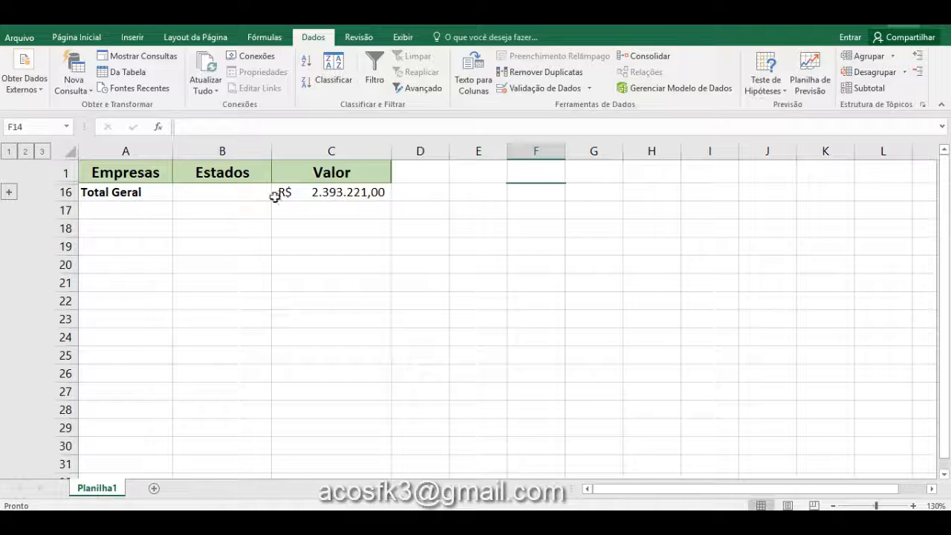
pyautogui.click(26, 152)
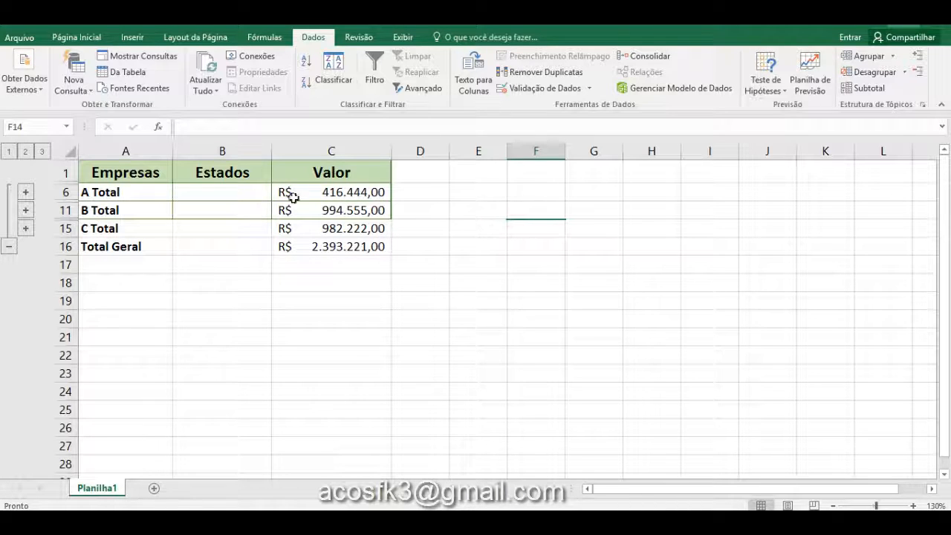
pyautogui.moveTo(325, 193); pyautogui.dragTo(329, 229)
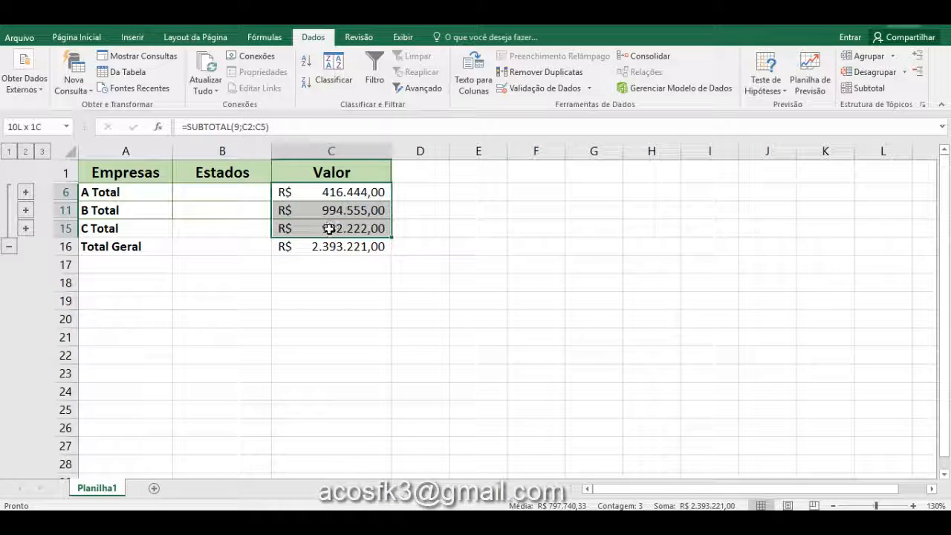
pyautogui.moveTo(102, 248); pyautogui.dragTo(364, 248)
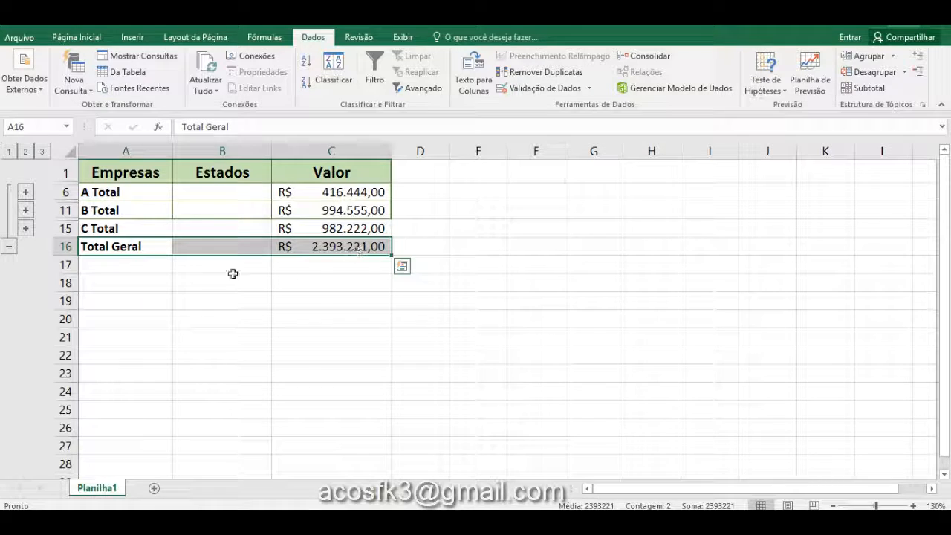
pyautogui.click(43, 152)
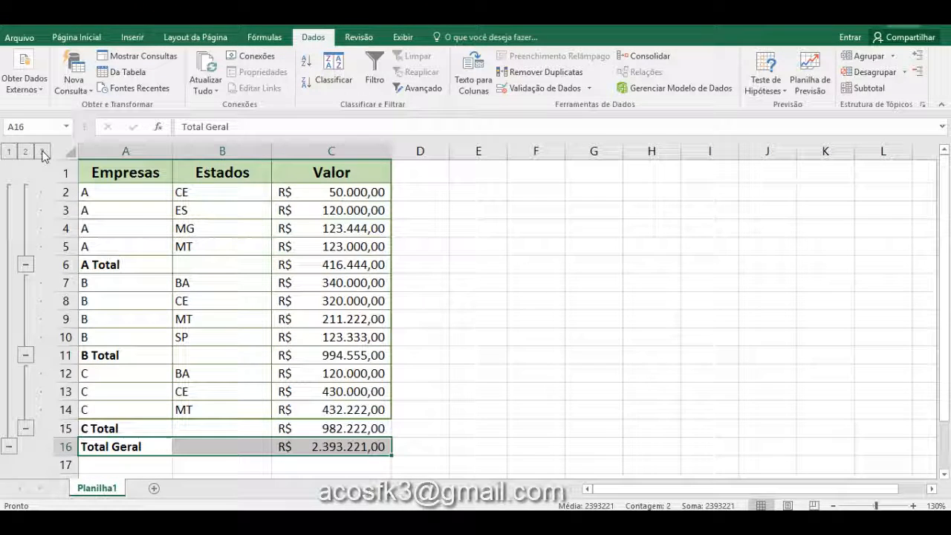
pyautogui.moveTo(109, 196); pyautogui.dragTo(320, 409)
pyautogui.click(424, 346)
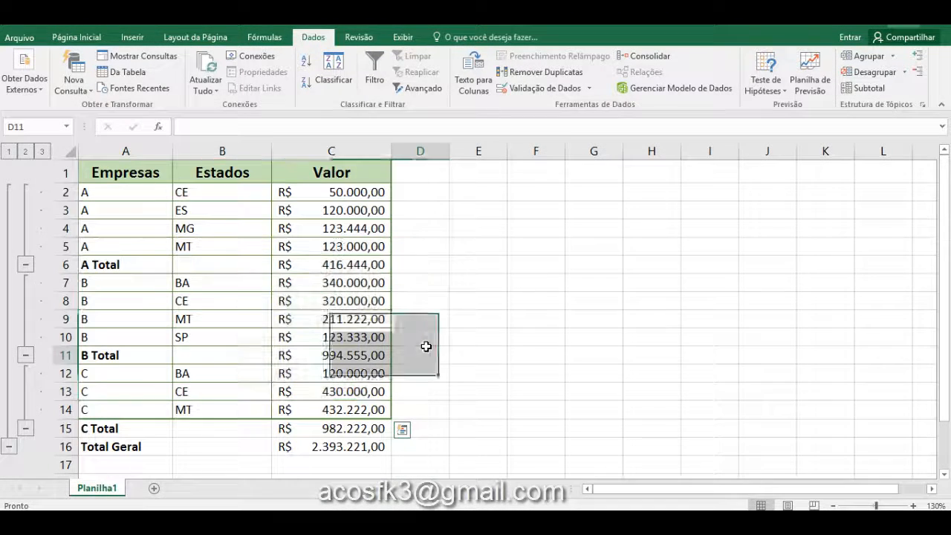
pyautogui.click(287, 299)
pyautogui.click(214, 287)
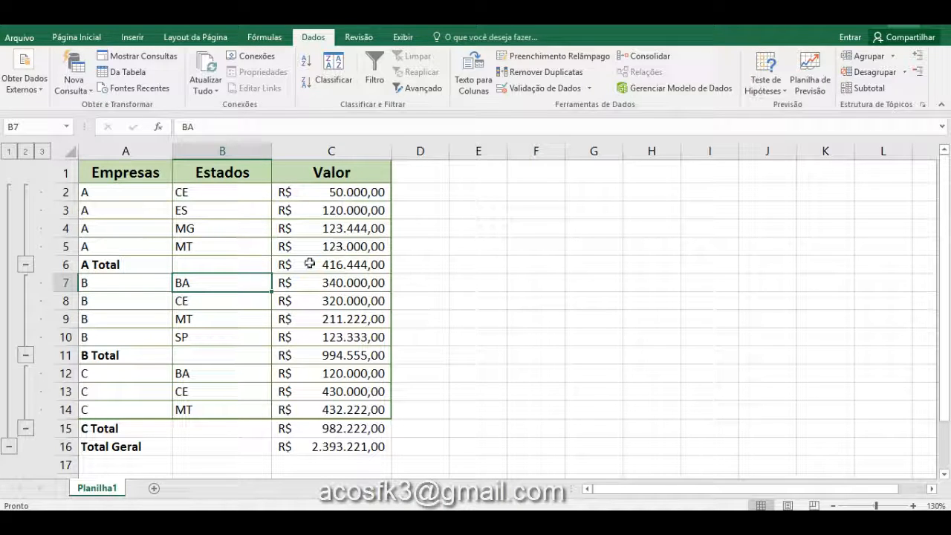
pyautogui.click(348, 270)
pyautogui.click(214, 301)
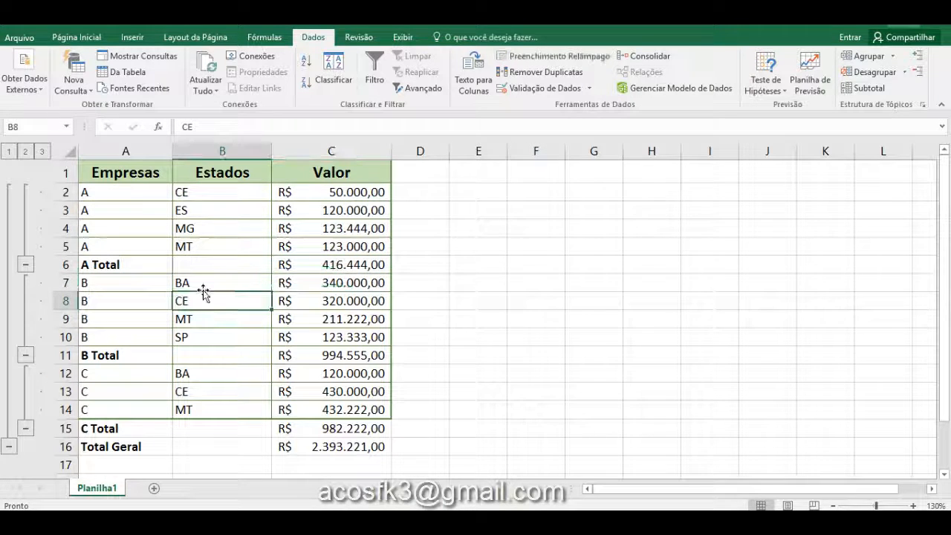
pyautogui.click(198, 268)
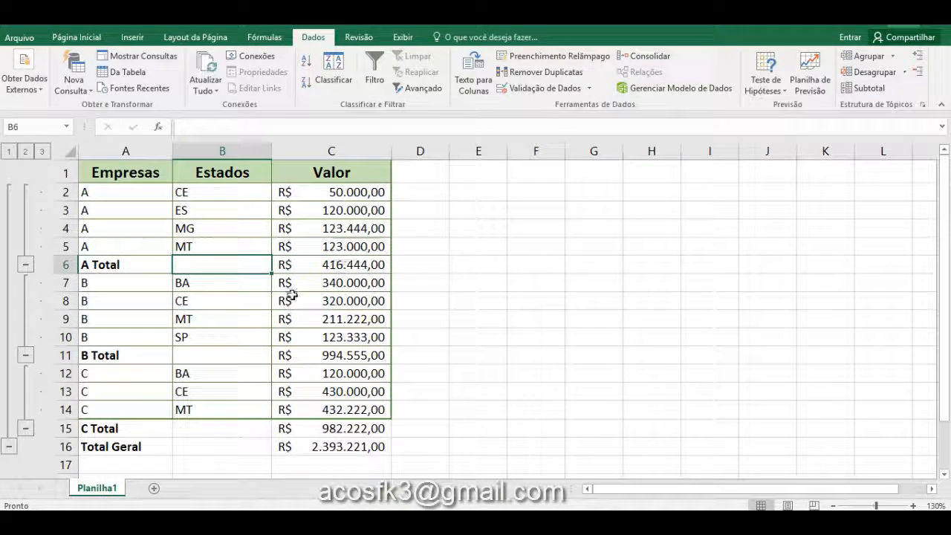
pyautogui.click(326, 271)
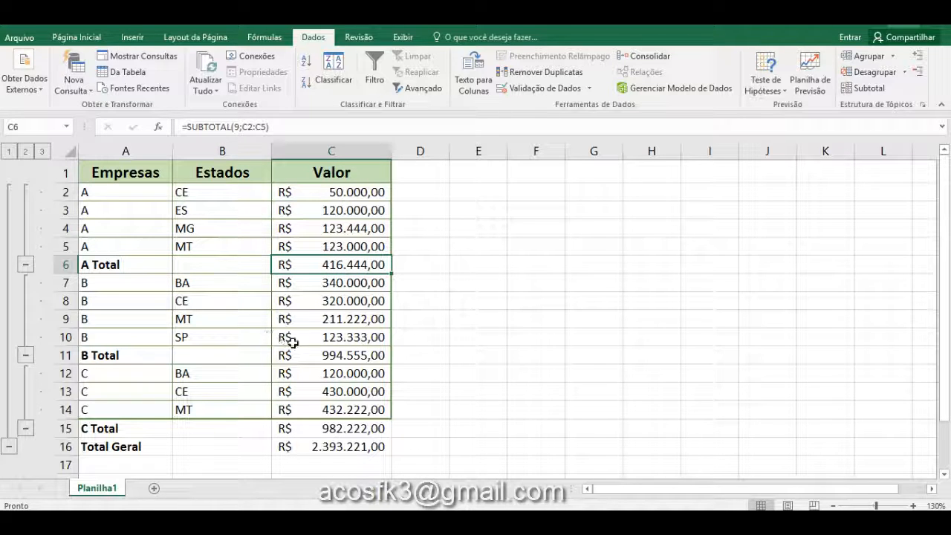
pyautogui.click(214, 302)
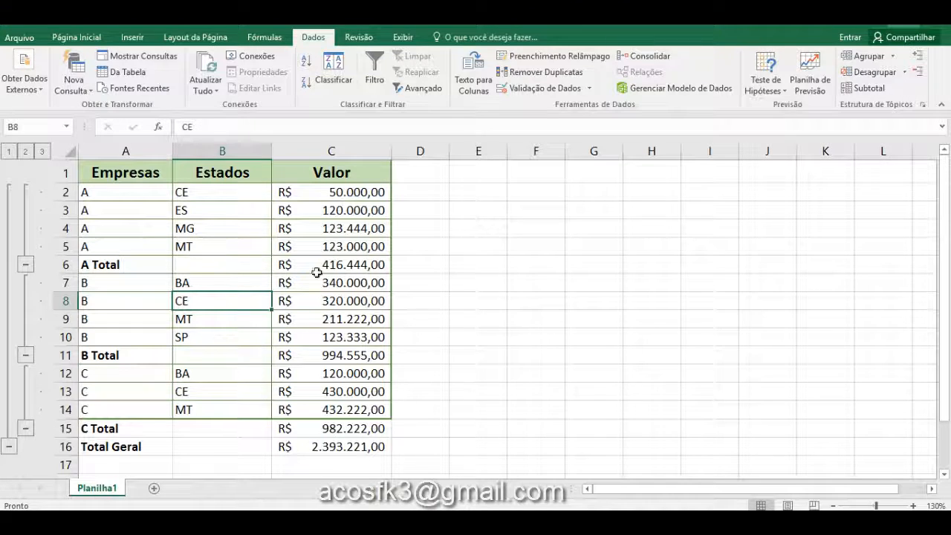
# - View the Subtotais settings from cell B7 inside the table, and close them without applying anything
pyautogui.click(240, 282)
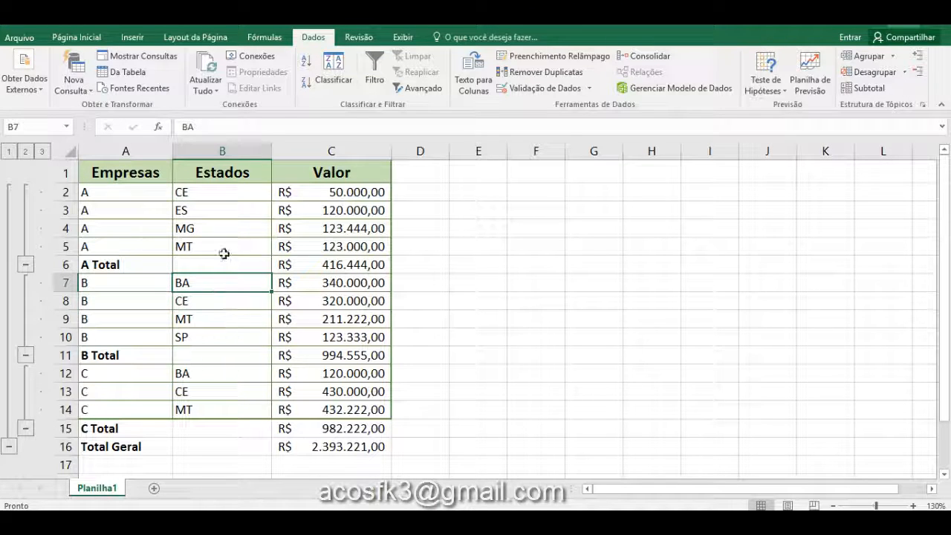
pyautogui.click(874, 88)
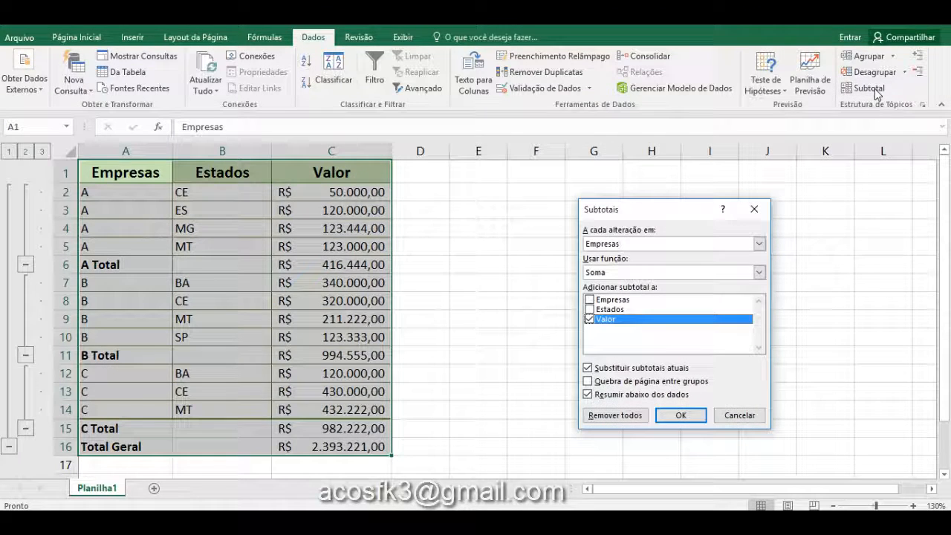
pyautogui.click(753, 209)
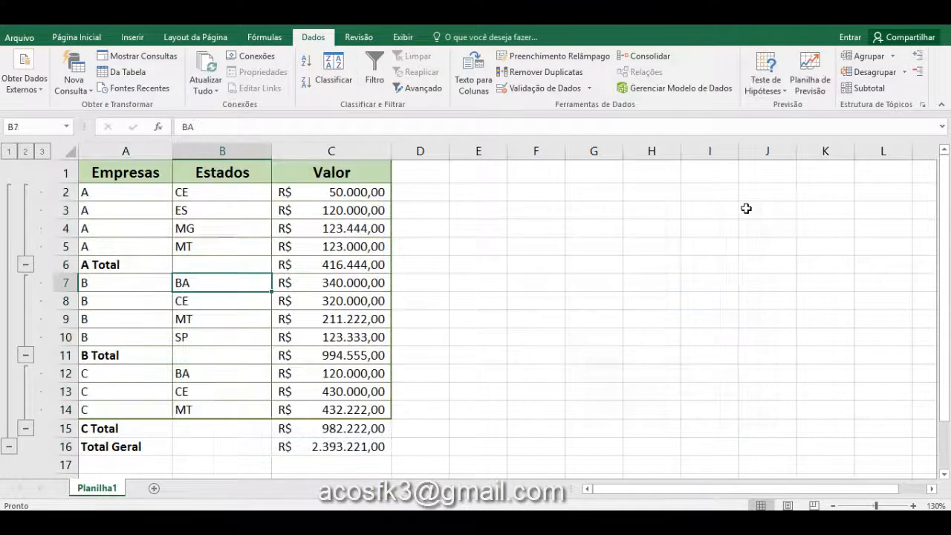
pyautogui.click(308, 300)
pyautogui.click(226, 303)
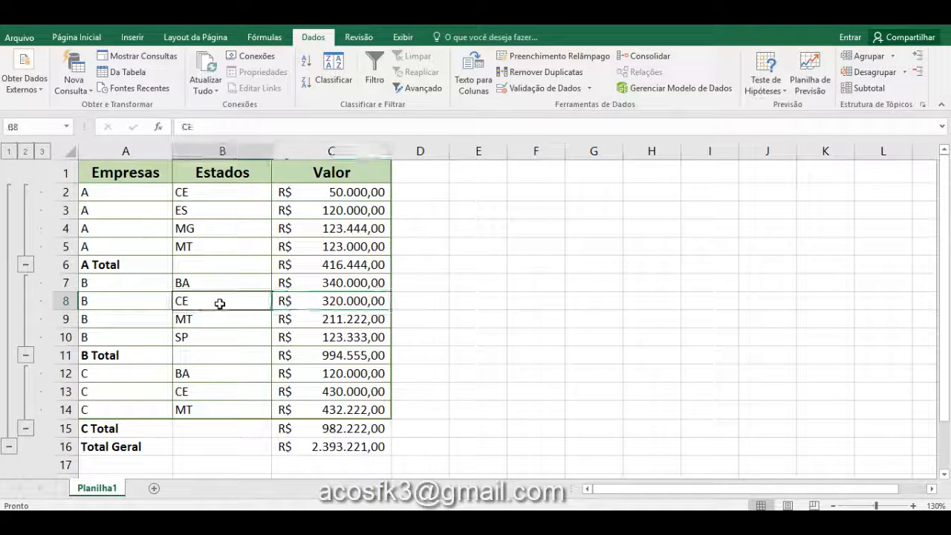
# - Try to open the Subtotais settings with the empty cell F7 outside the table selected
pyautogui.click(523, 283)
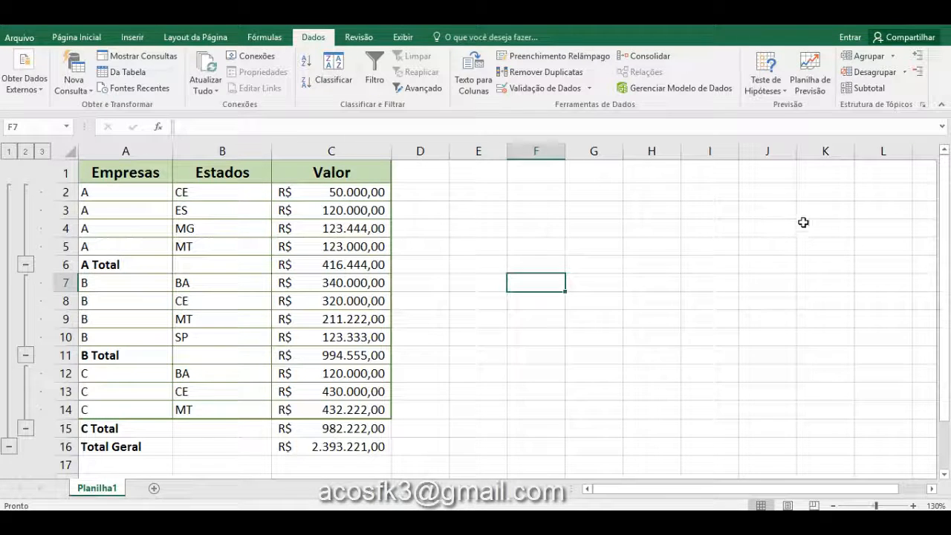
pyautogui.click(865, 87)
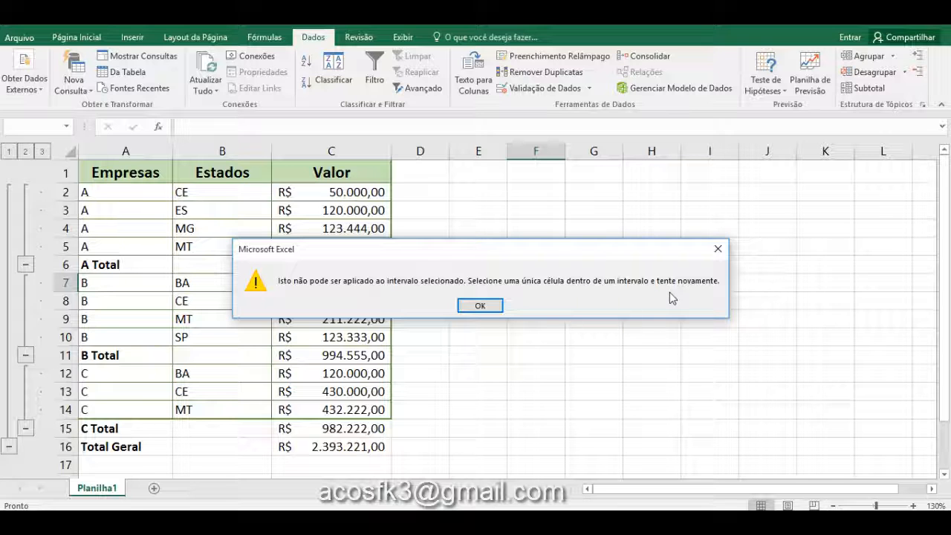
pyautogui.click(466, 308)
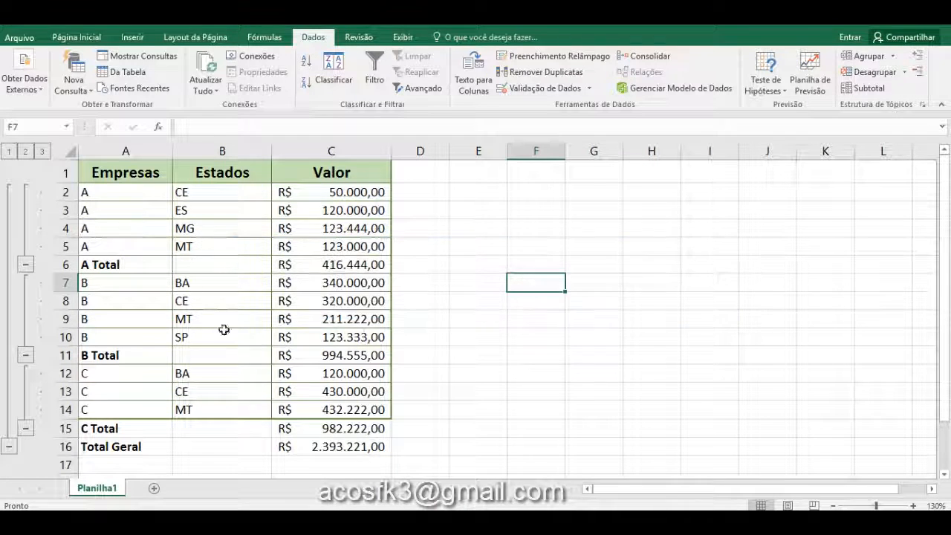
# - Remove all subtotals from the table, working from cell B8 inside it
pyautogui.click(182, 303)
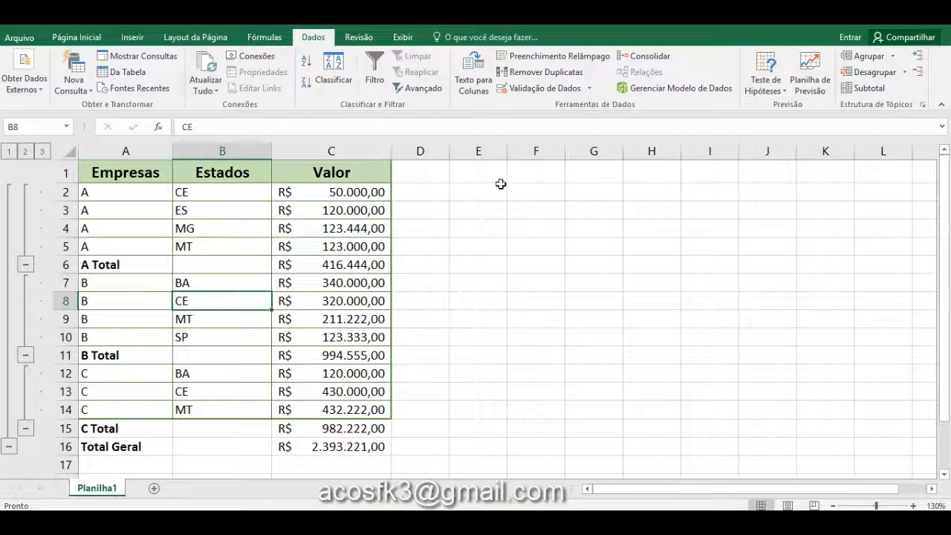
pyautogui.click(868, 89)
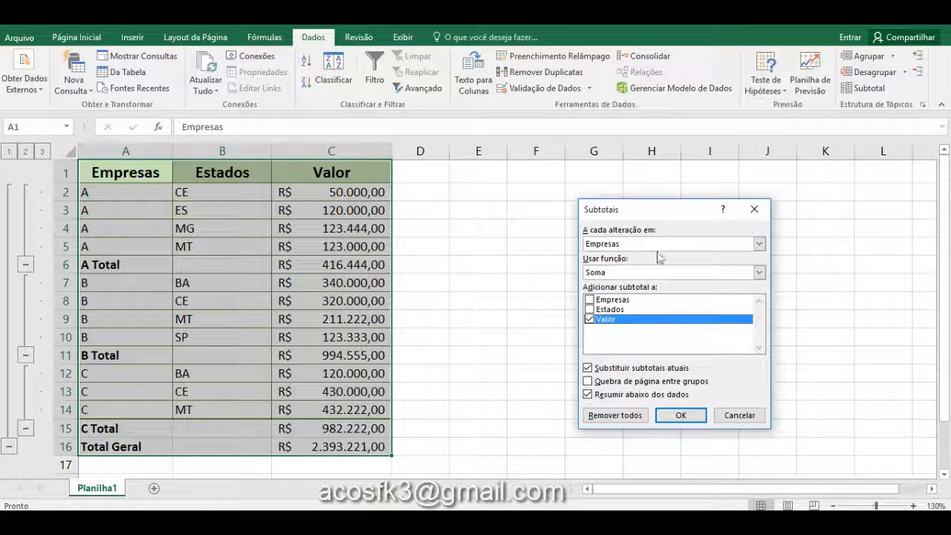
pyautogui.click(614, 415)
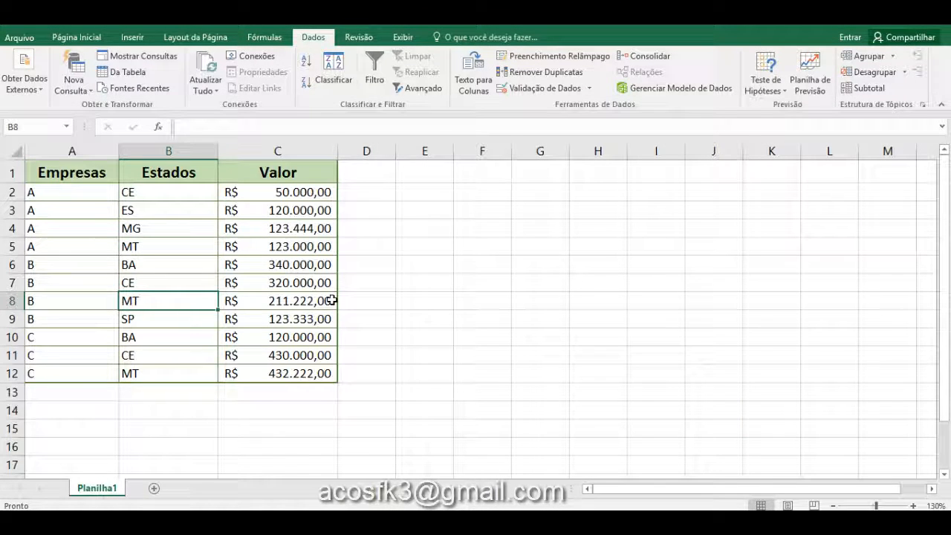
pyautogui.click(331, 299)
pyautogui.click(399, 343)
pyautogui.click(248, 336)
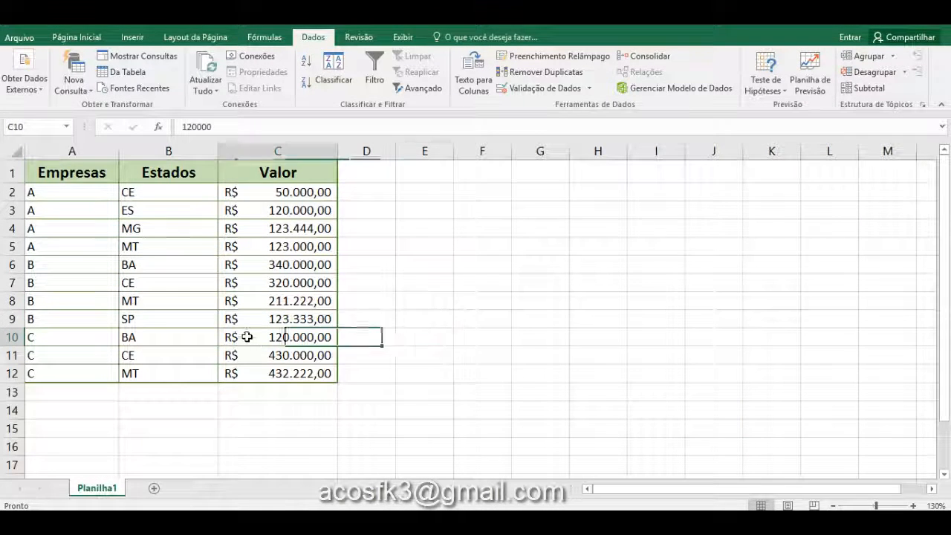
pyautogui.click(132, 282)
pyautogui.click(101, 253)
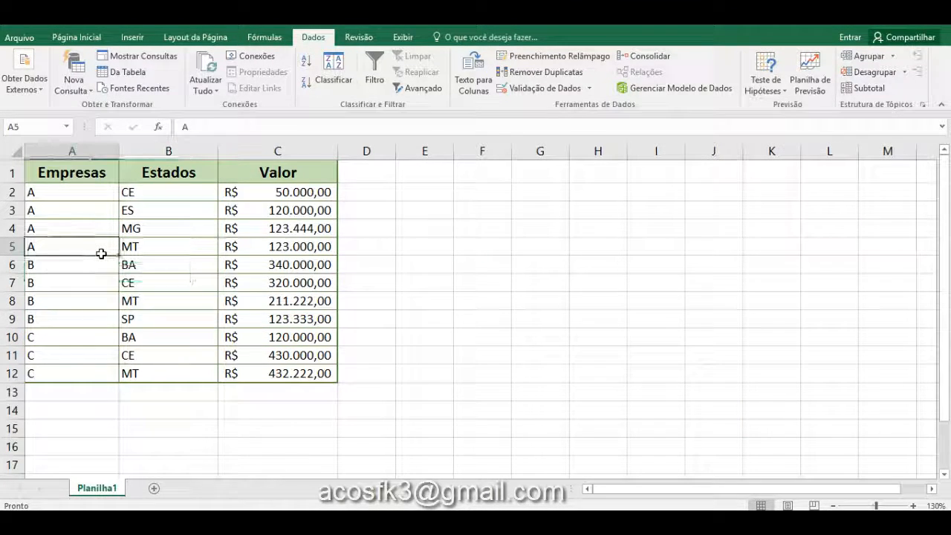
pyautogui.click(168, 282)
pyautogui.click(211, 327)
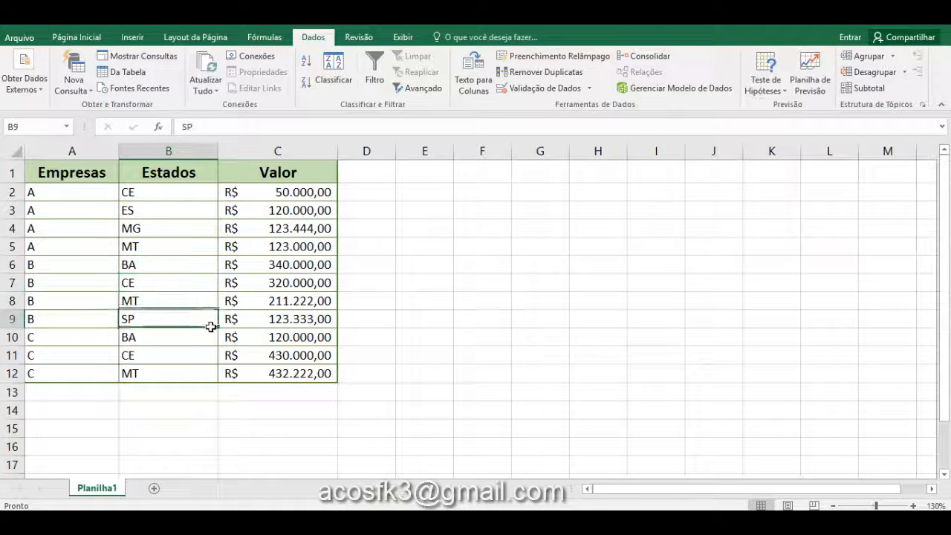
pyautogui.click(250, 351)
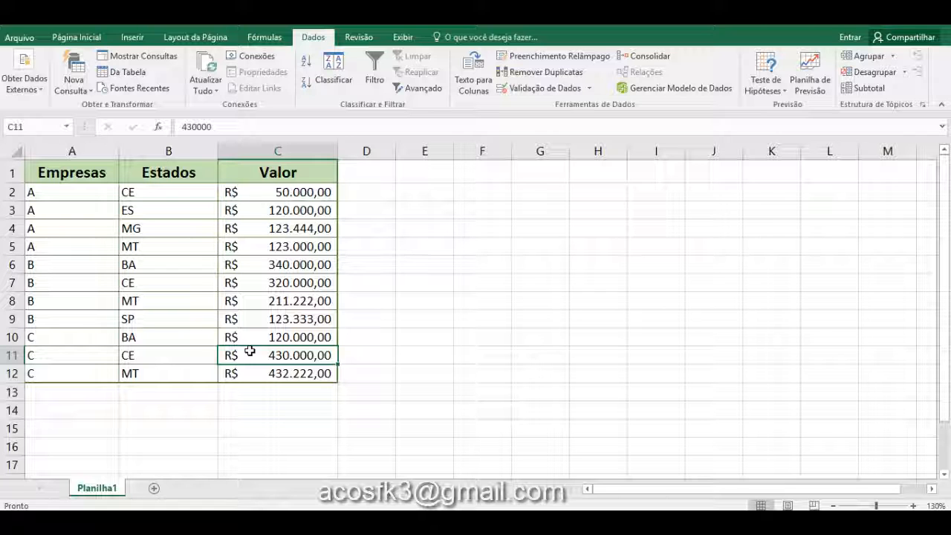
pyautogui.click(141, 265)
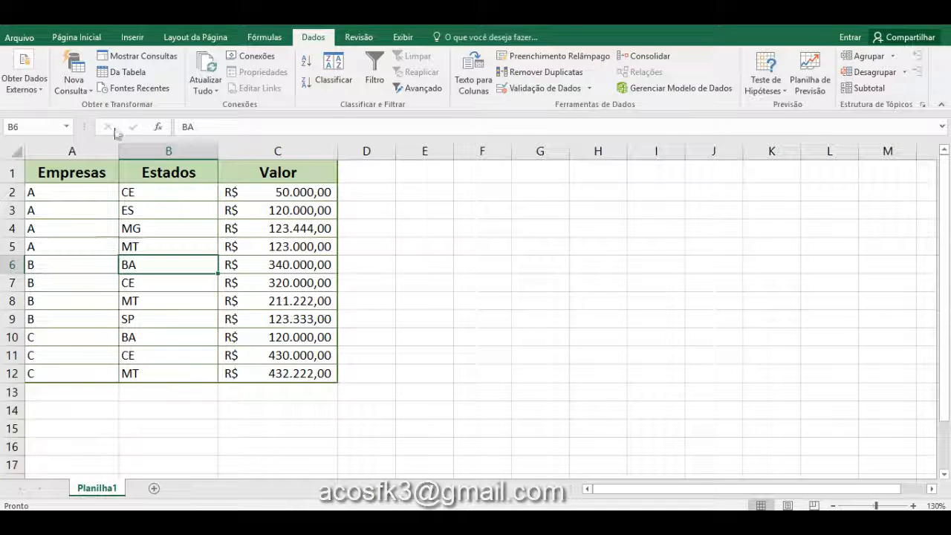
# - View the Classificar e Filtrar options available for the table, close them, and return to the Dados commands
pyautogui.click(73, 40)
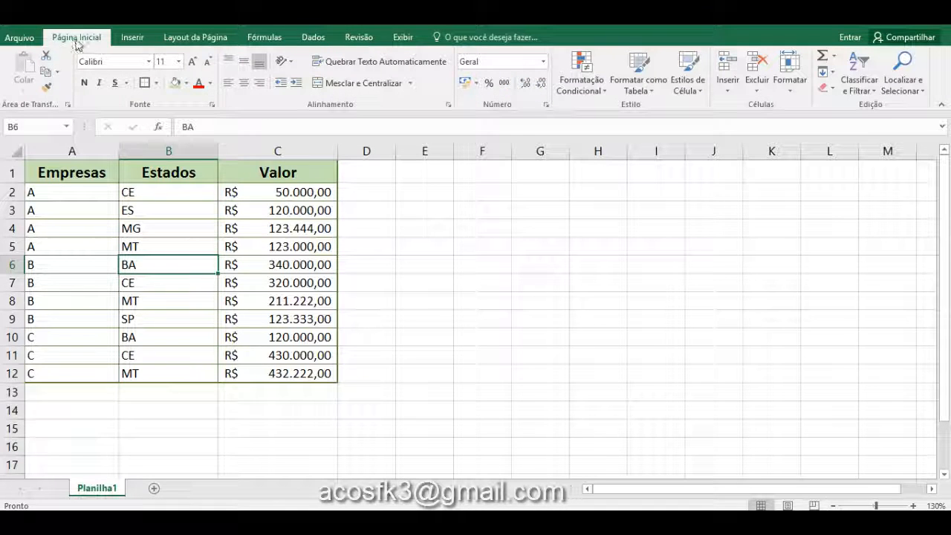
pyautogui.click(866, 90)
pyautogui.click(865, 89)
pyautogui.click(859, 90)
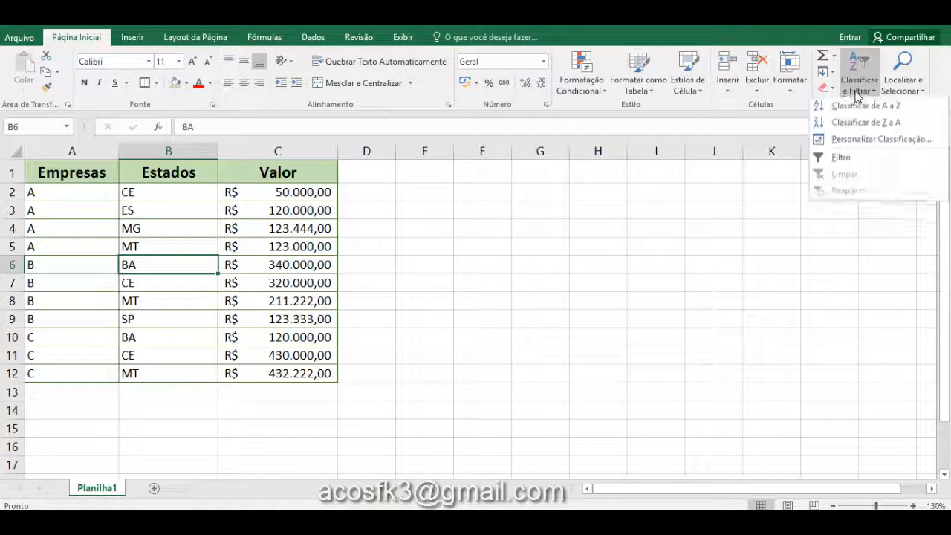
pyautogui.click(856, 93)
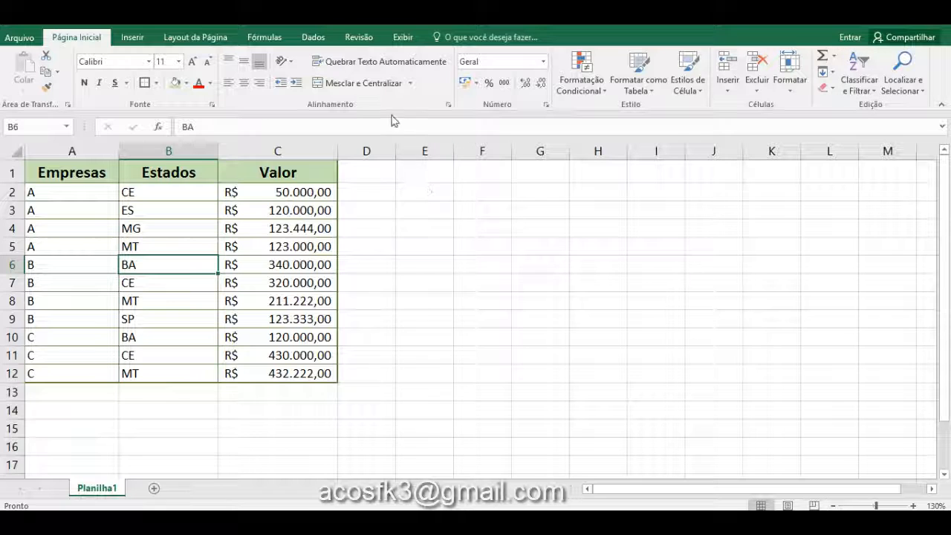
pyautogui.click(312, 37)
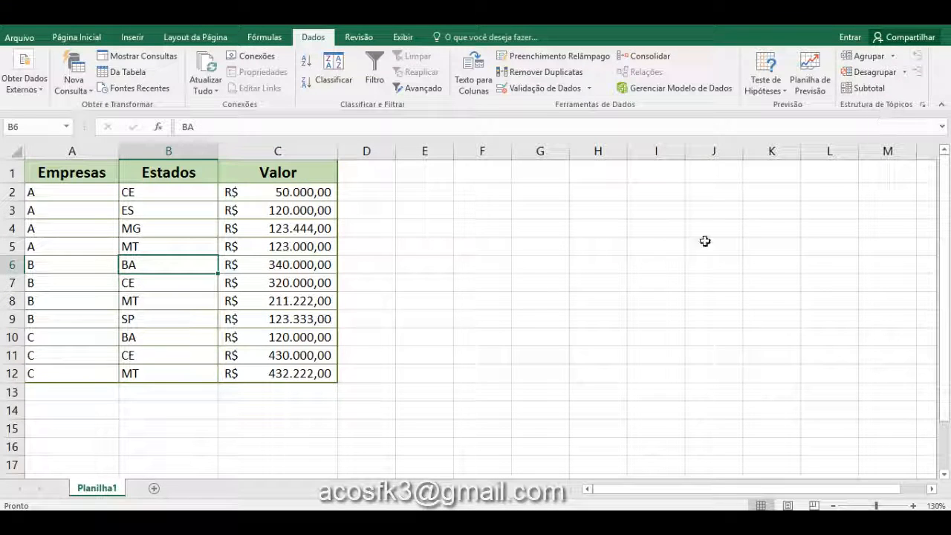
pyautogui.click(478, 300)
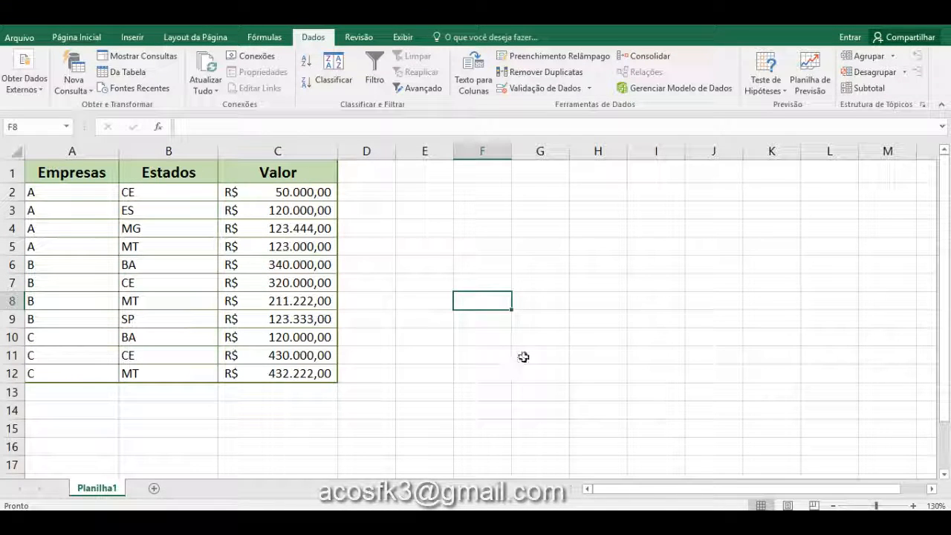
pyautogui.click(550, 336)
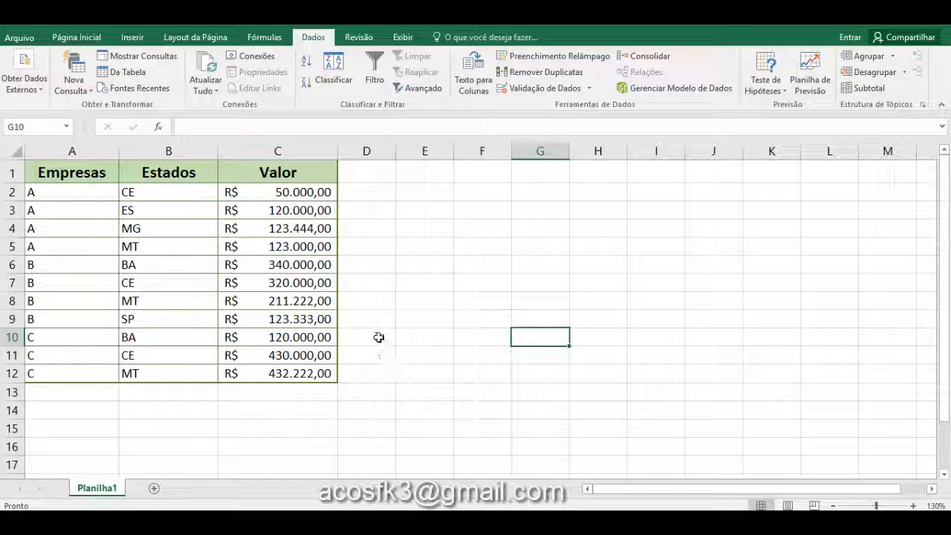
pyautogui.click(422, 291)
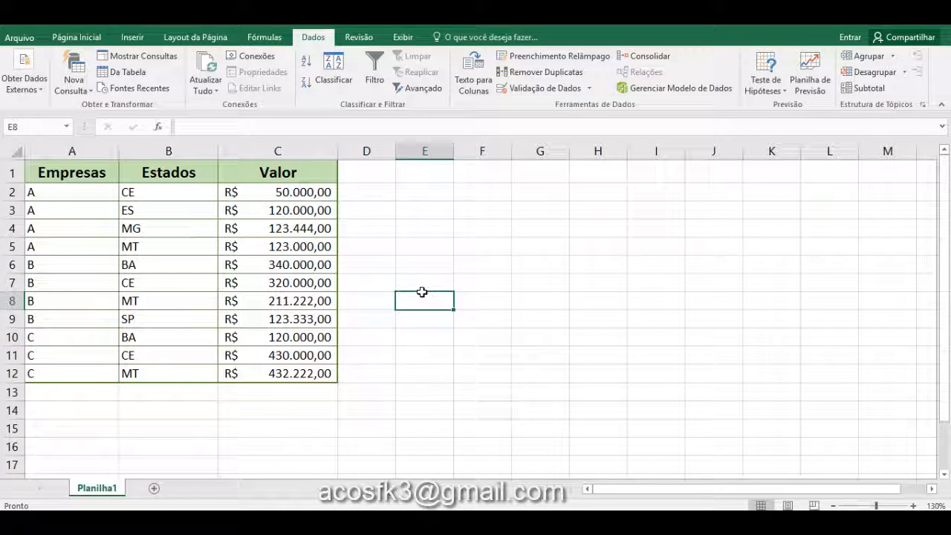